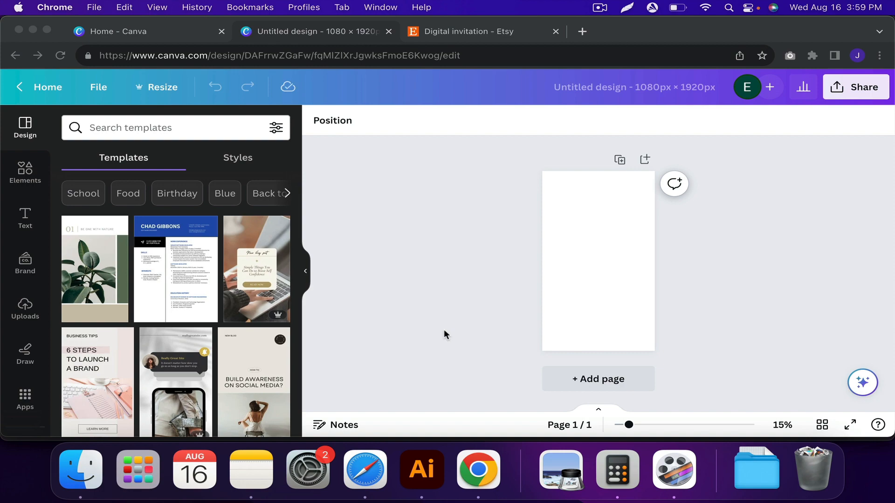
Examine the digital invitation listings on Etsy for styles, themes and prices.
key(ctrl+Tab)
scroll(530, 205, down, 2)
scroll(530, 205, down, 8)
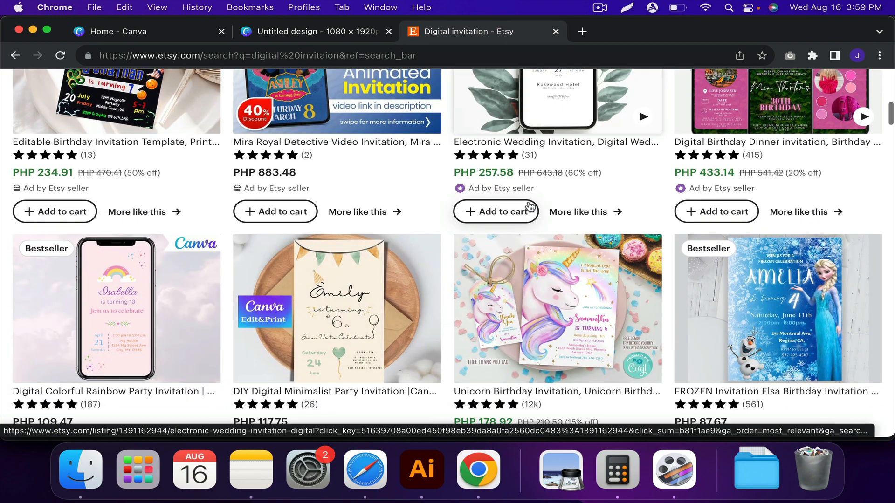
scroll(530, 205, down, 3)
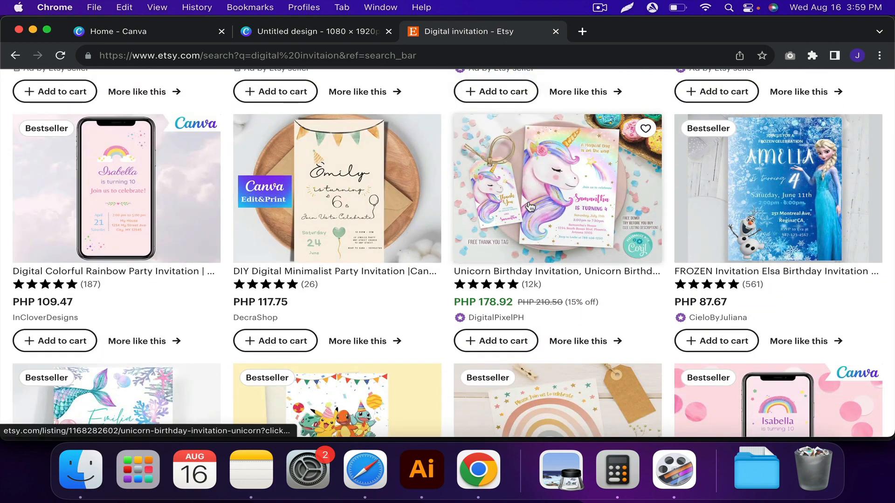
scroll(530, 205, down, 3)
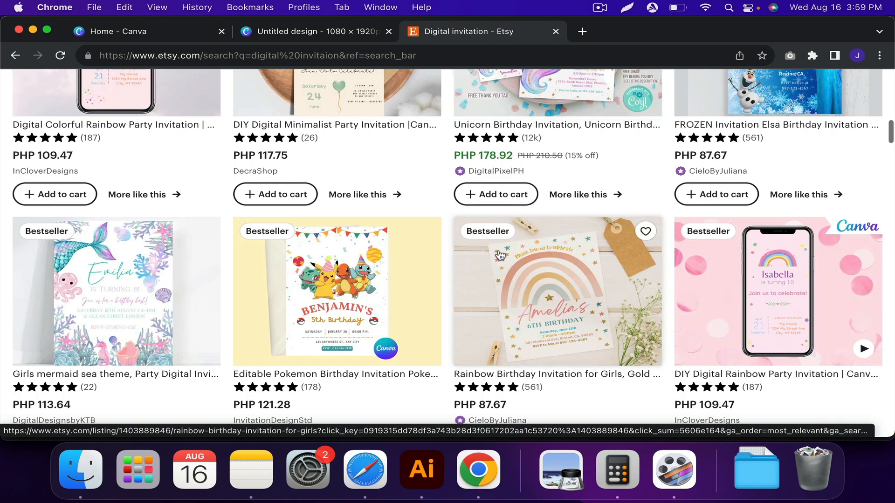
scroll(499, 255, down, 3)
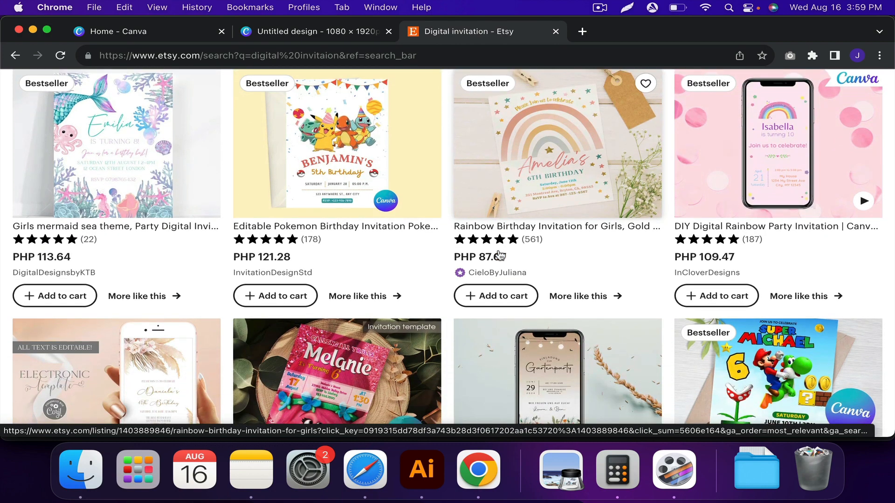
scroll(500, 255, down, 8)
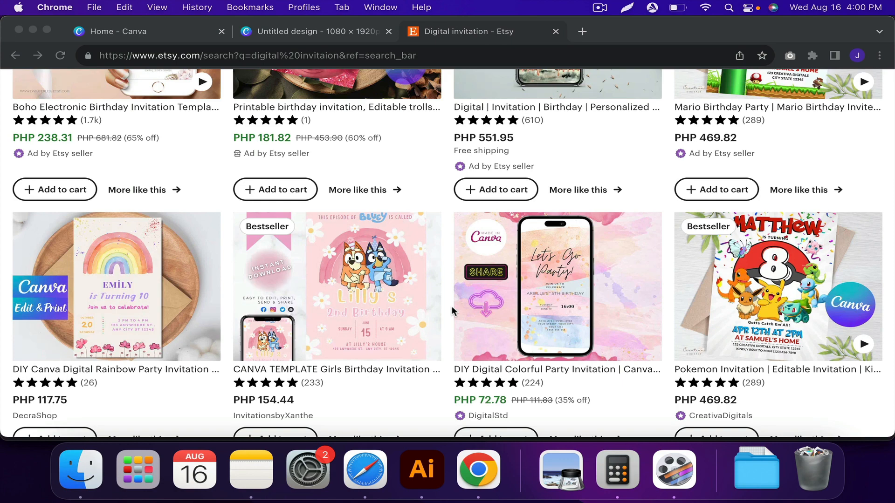
scroll(452, 306, down, 2)
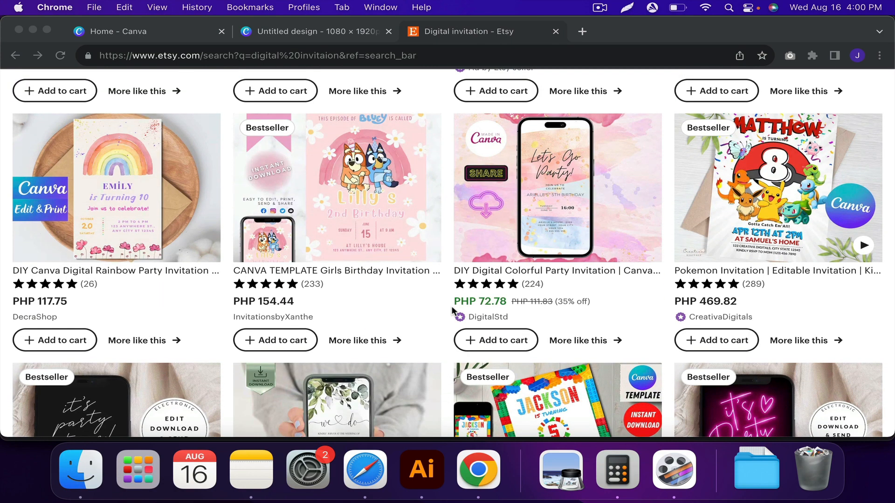
scroll(452, 306, down, 2)
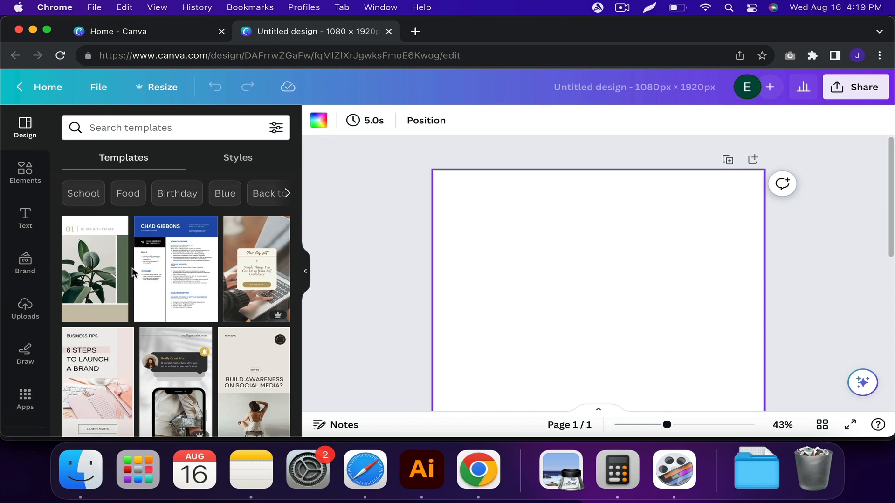
Add a heading text box to the blank page and place it near the page's upper edge.
click(25, 217)
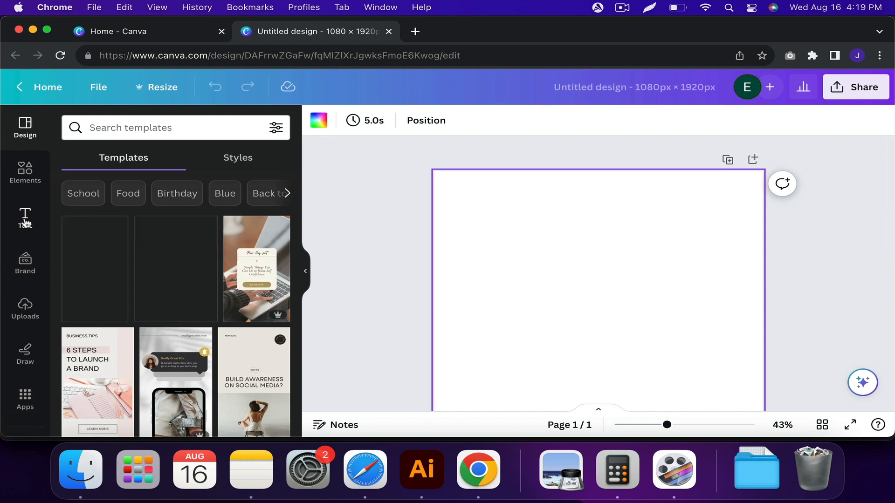
click(144, 277)
drag(552, 297, 542, 219)
click(544, 276)
Search the elements library for "calendar".
click(25, 173)
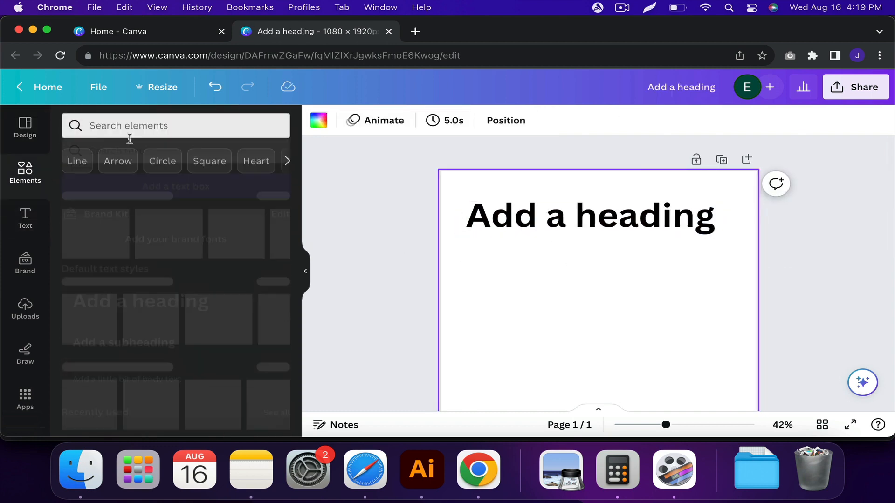
click(140, 127)
text(calendar)
key(Return)
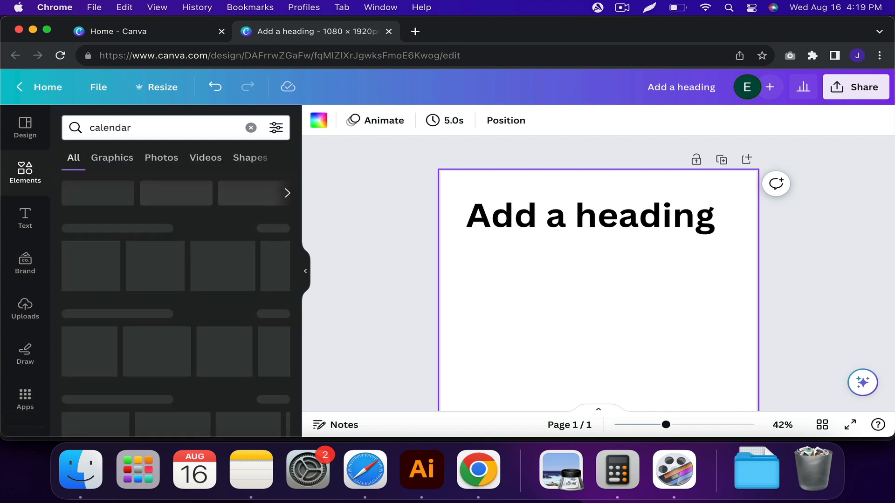
Search the design templates for "calendar".
click(25, 126)
click(144, 133)
text(calenda)
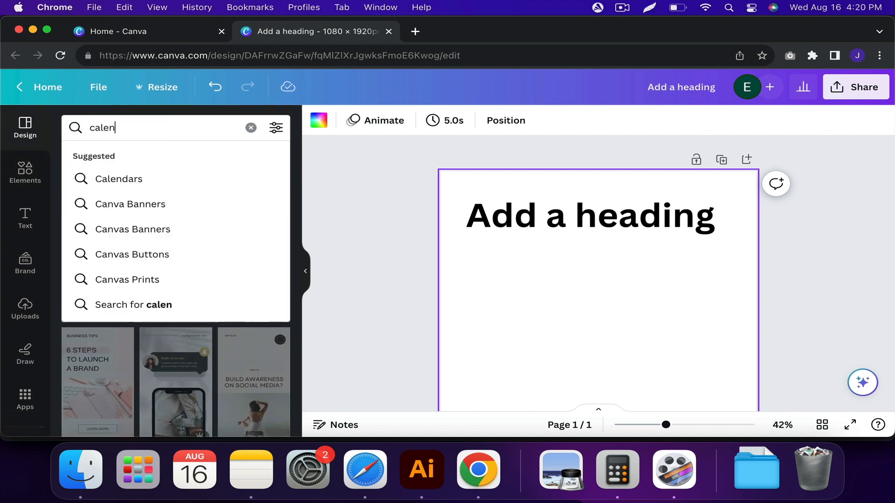
key(Return)
click(158, 133)
text(r)
key(Return)
Add a second page and apply the White Minimalist Simple 2023 Yearly Calendar template to it.
scroll(513, 232, down, 3)
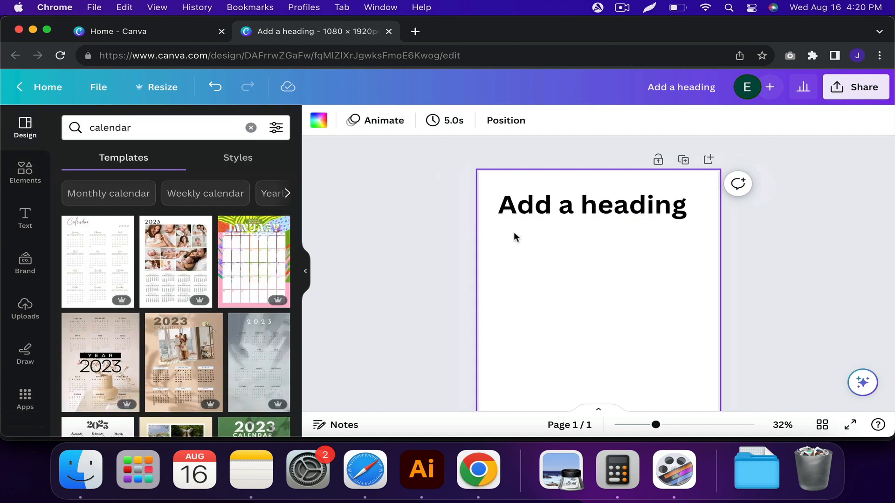
scroll(514, 231, down, 1)
scroll(208, 324, down, 7)
scroll(208, 323, down, 6)
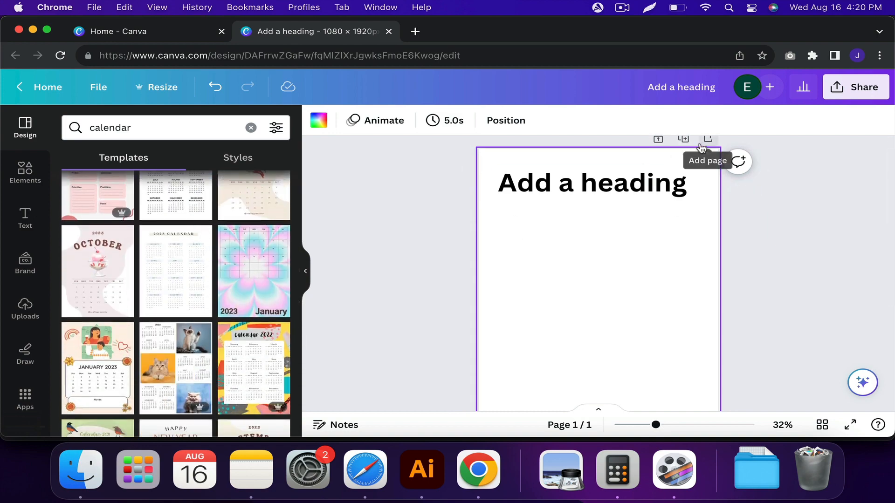
click(702, 148)
click(184, 267)
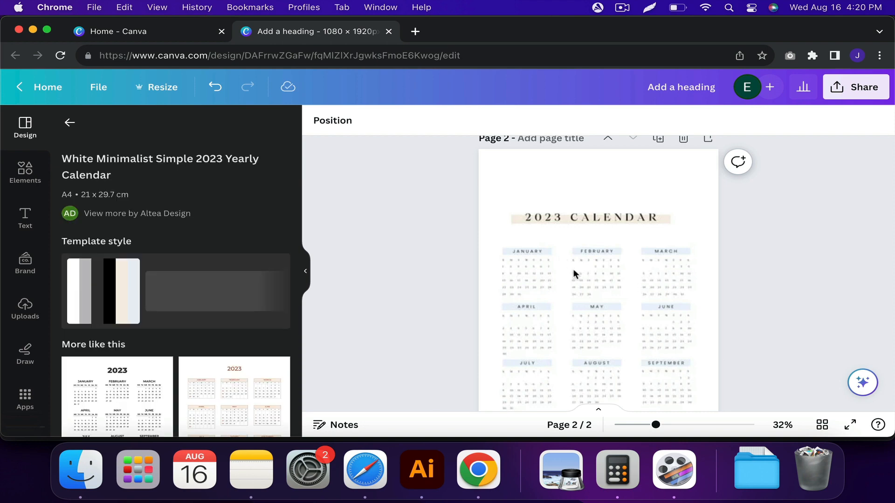
Copy May's weekday letters and dates from the yearly calendar on page 2 and paste them onto page 1.
scroll(588, 274, up, 5)
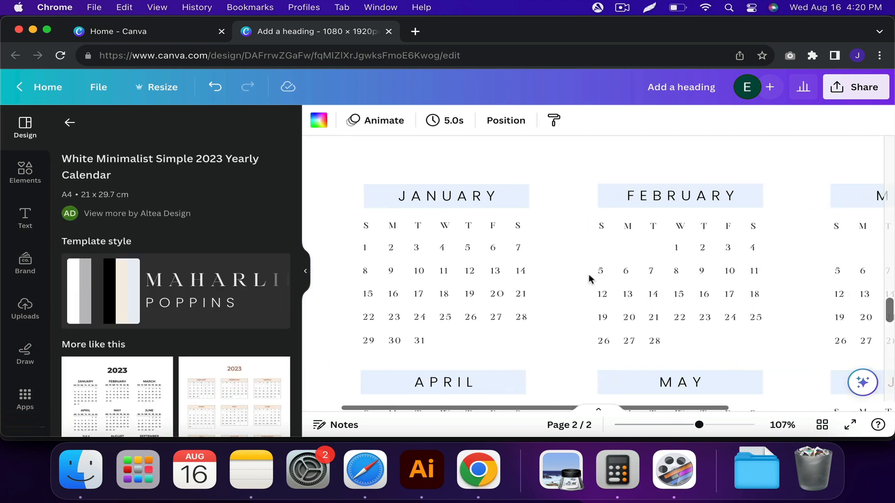
scroll(587, 275, down, 5)
scroll(583, 275, right, 1)
drag(578, 186, 746, 298)
scroll(665, 288, down, 5)
scroll(667, 289, up, 5)
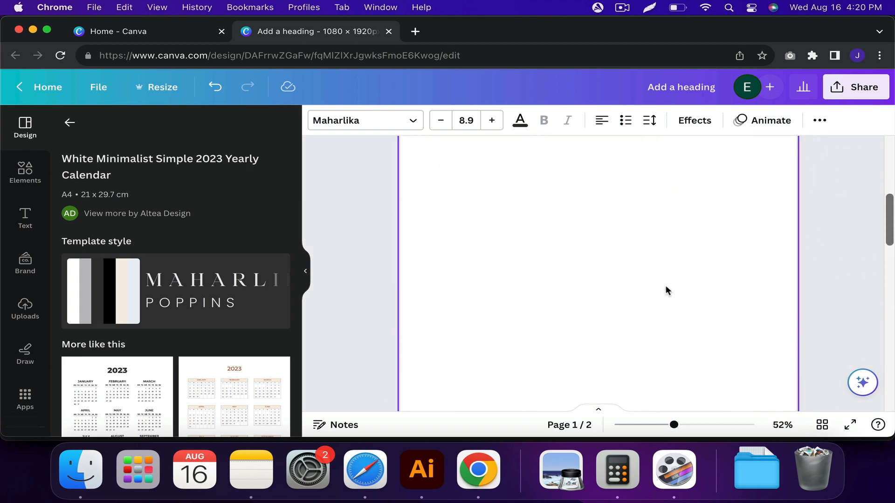
scroll(664, 288, down, 3)
key(super+v)
scroll(656, 294, down, 1)
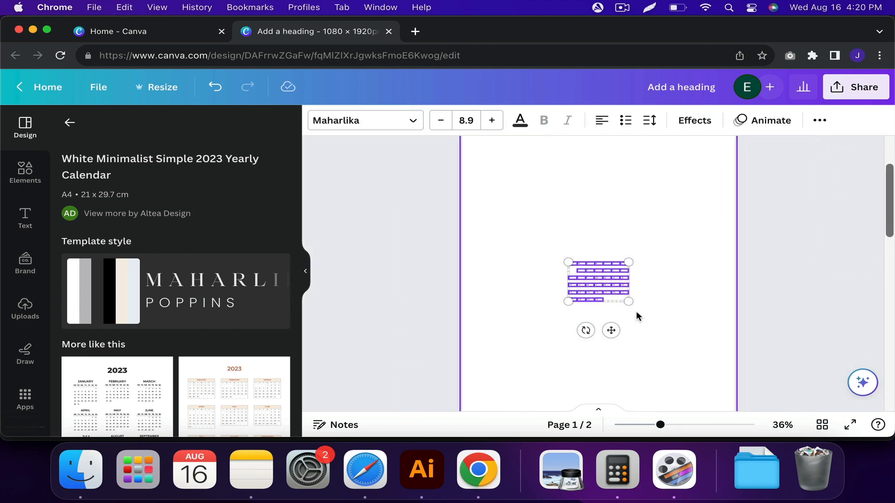
Enlarge the pasted month grid to about 914 px wide and group its text boxes.
drag(629, 301, 729, 373)
drag(699, 333, 647, 298)
drag(679, 336, 746, 382)
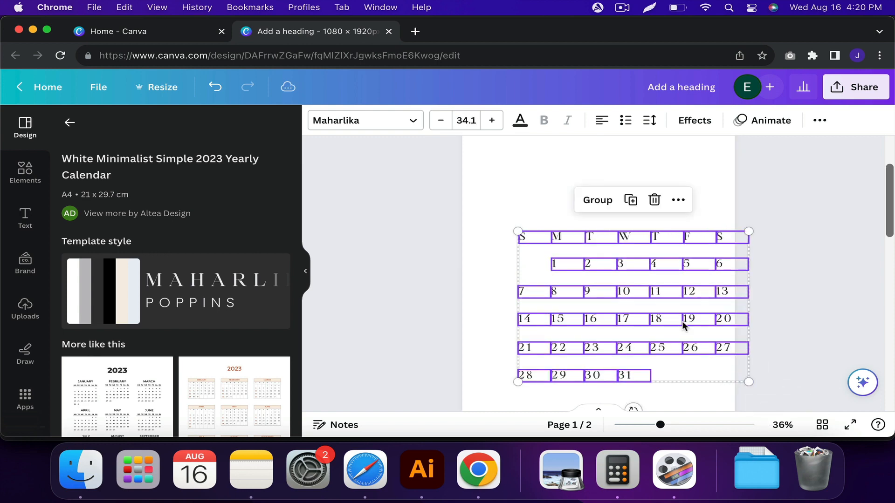
drag(684, 319, 649, 314)
key(super+g)
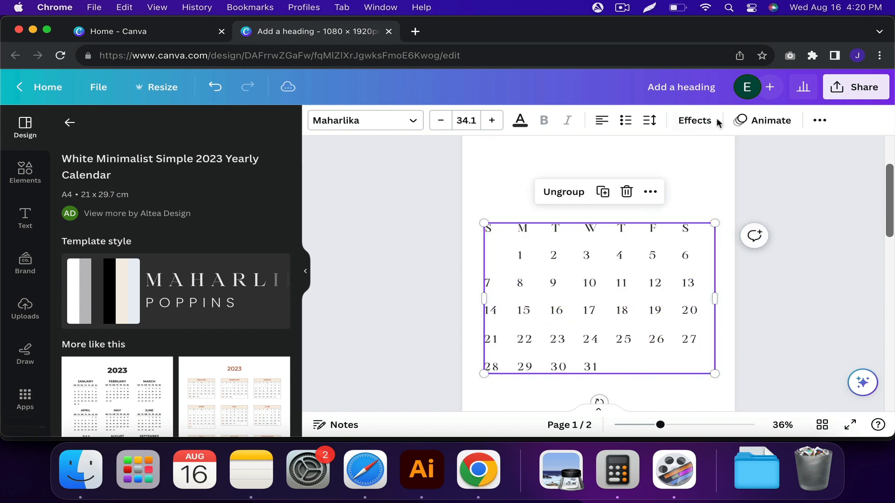
Centre the grouped month grid horizontally on the page and ungroup it.
click(818, 122)
click(724, 153)
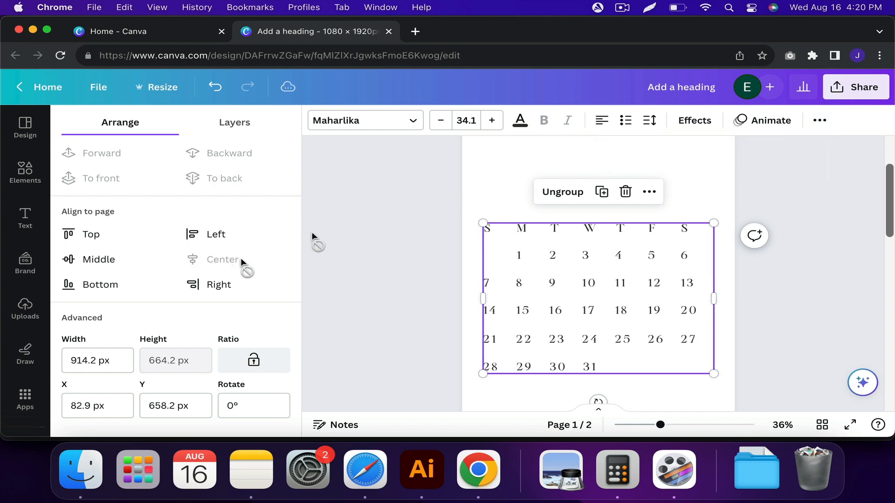
click(557, 191)
click(497, 189)
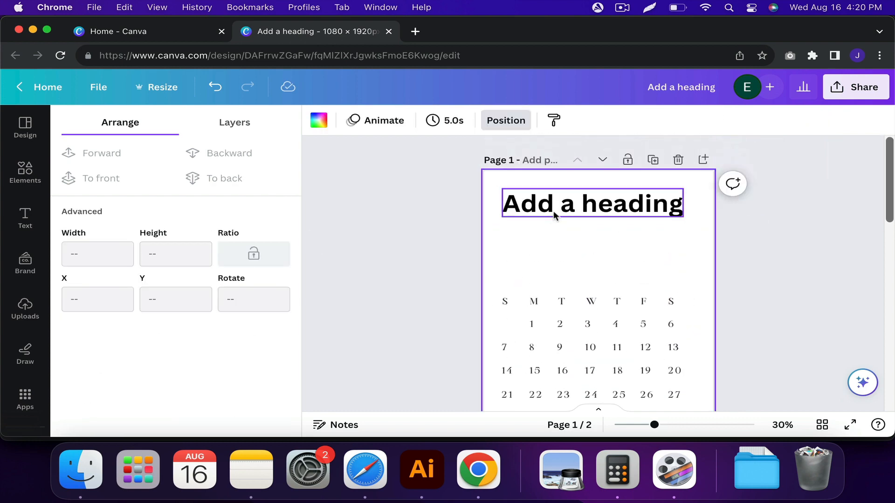
Replace the heading text with "save the date" and set its font to Brittany.
double_click(592, 202)
text(save the date)
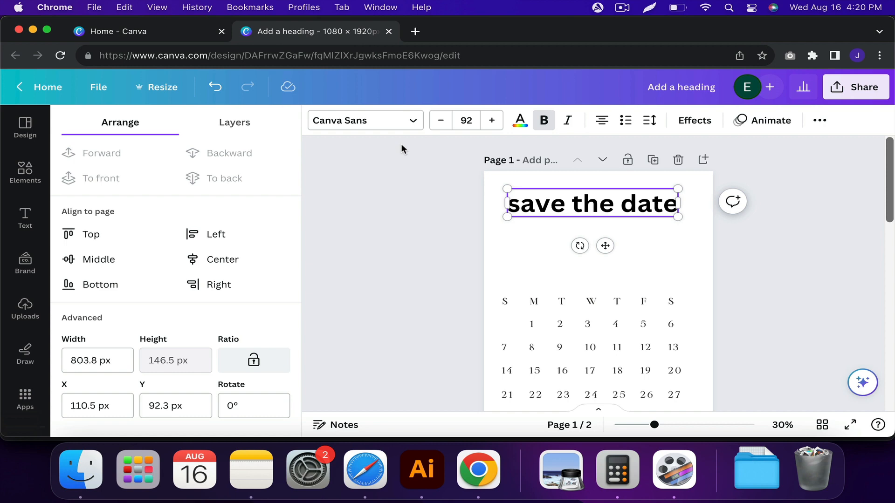
click(359, 121)
click(180, 162)
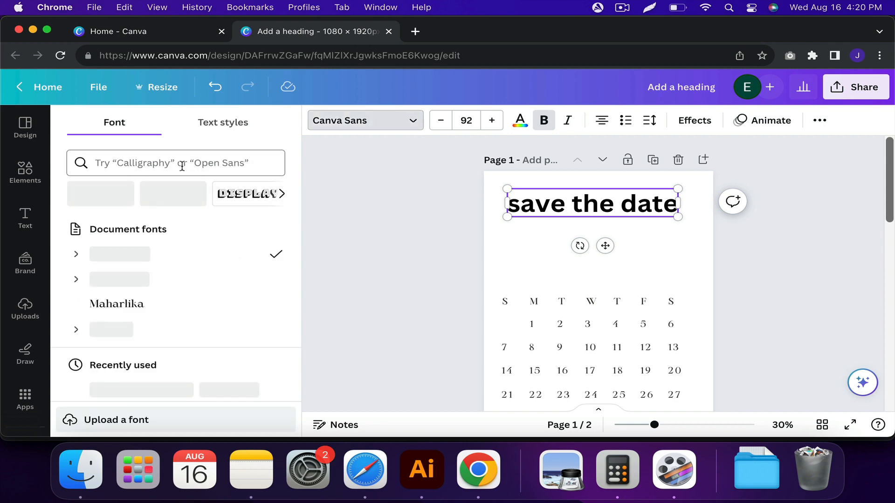
text(britta)
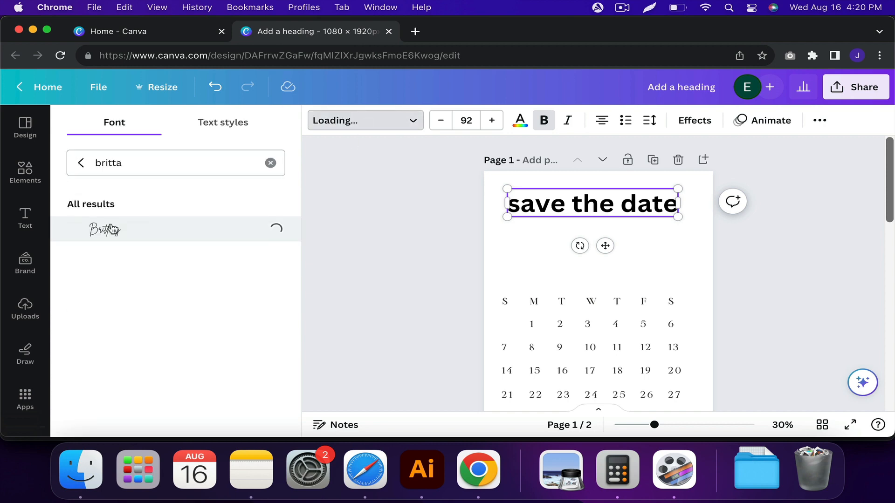
click(462, 214)
Move the "save the date" heading slightly down and set its font size to 112.
click(621, 212)
drag(624, 216, 623, 236)
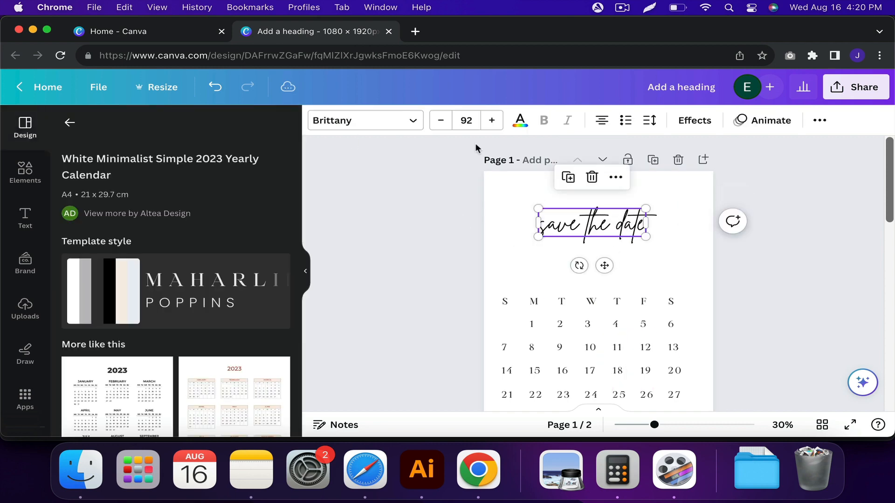
click(463, 117)
text(112)
key(Return)
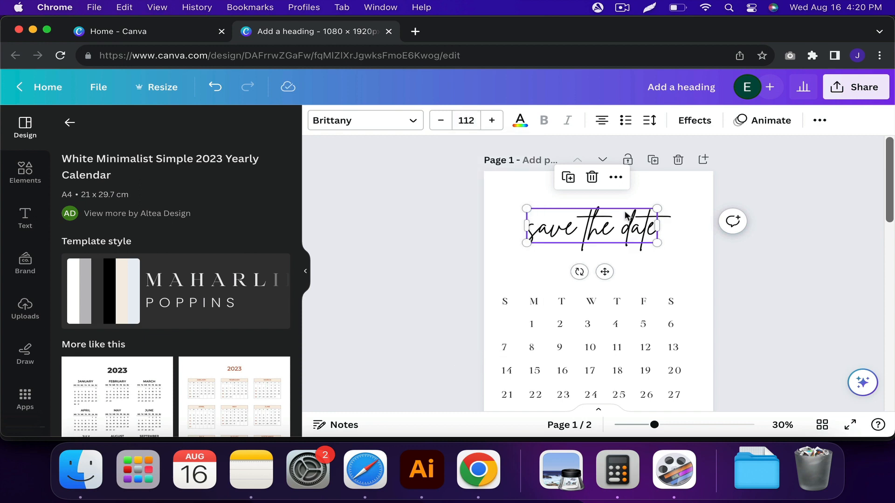
Centre the "save the date" heading horizontally on the page and move it slightly up.
click(822, 121)
click(715, 150)
click(223, 260)
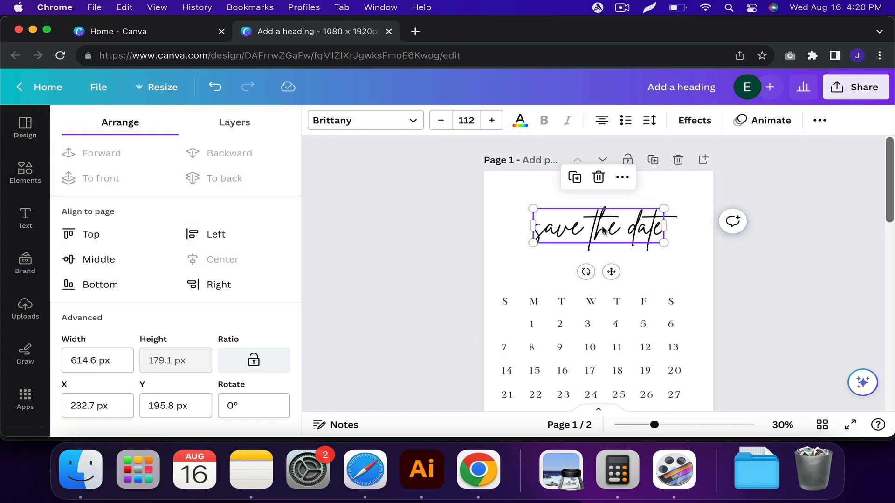
drag(602, 231, 602, 217)
click(644, 280)
Place a copy of the Tuesday letter above the calendar and change its text to "MONTH 2023" in a box about 541 px wide.
scroll(643, 279, down, 3)
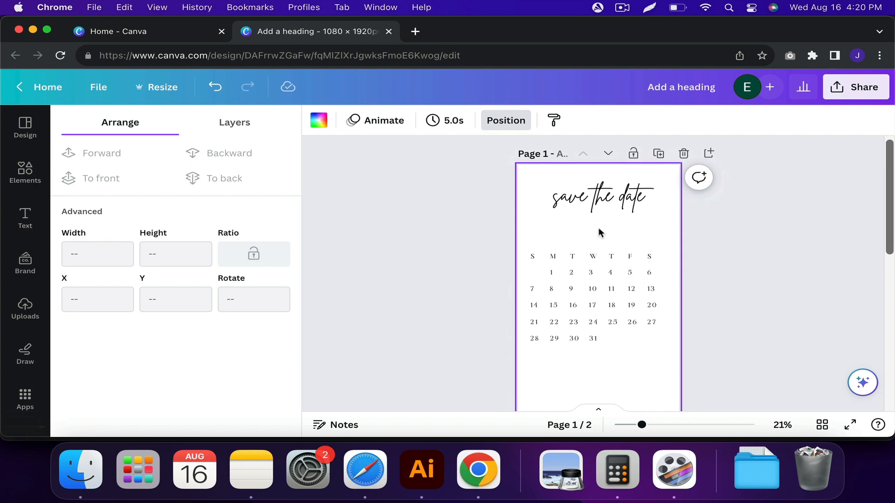
scroll(599, 232, up, 2)
click(570, 263)
scroll(571, 264, up, 4)
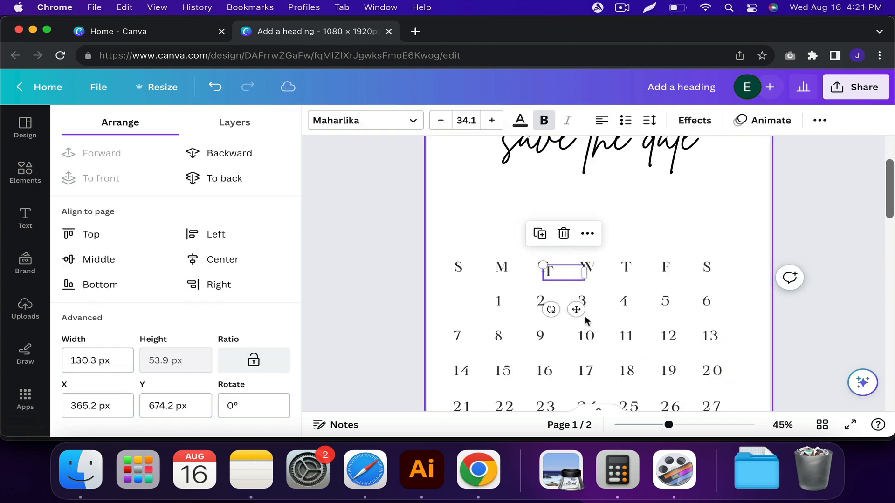
drag(576, 310, 572, 248)
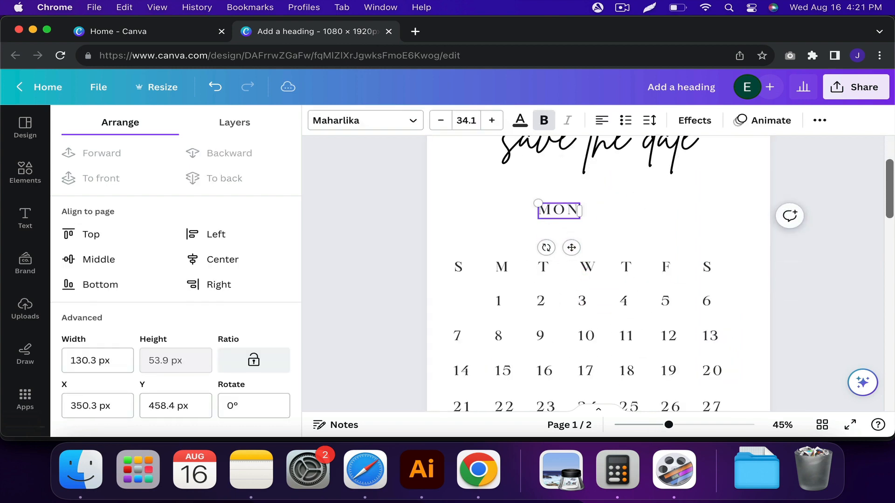
text(TH 2023)
drag(580, 236, 711, 237)
Centre-align the "MONTH 2023" text within its box and set its letter spacing to 500.
click(649, 121)
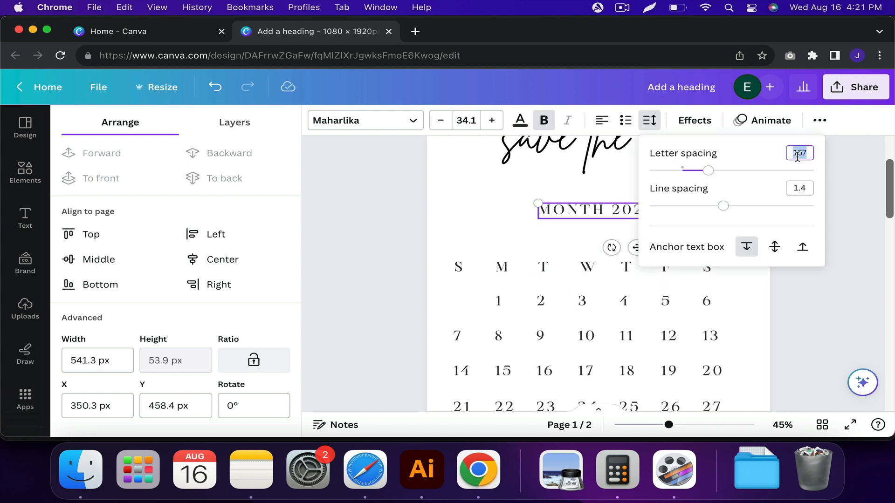
click(611, 117)
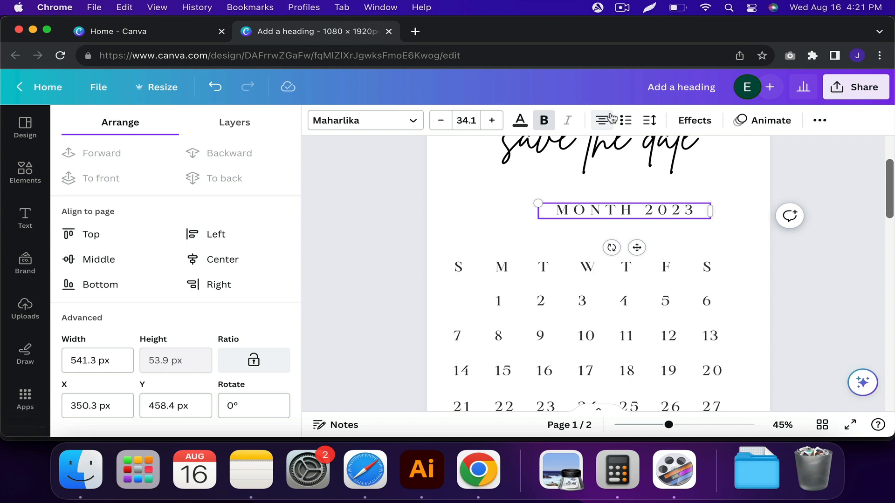
click(655, 121)
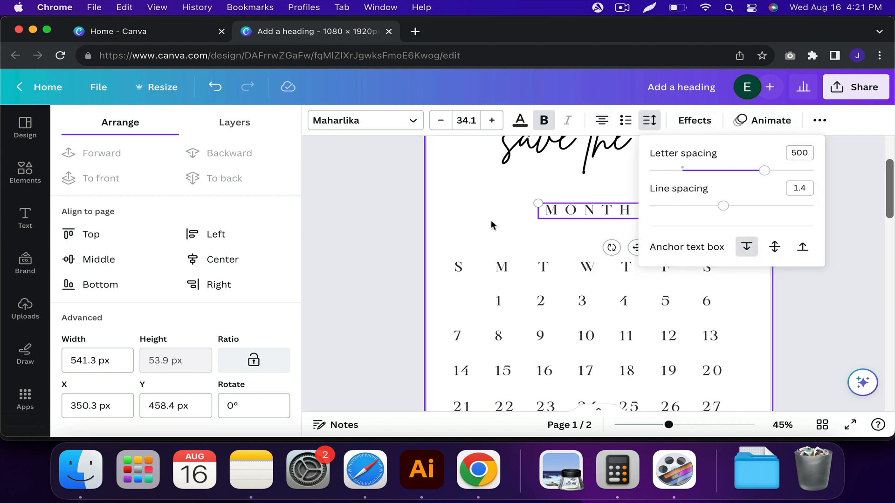
Move the "MONTH 2023" text slightly down and centre it horizontally on the page.
drag(677, 210, 645, 215)
click(236, 259)
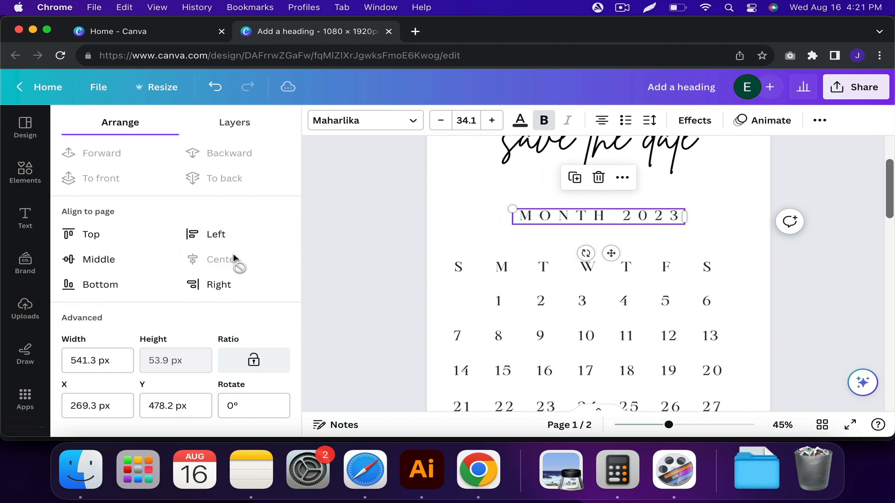
click(446, 241)
Search the elements library for "love".
click(25, 172)
click(138, 128)
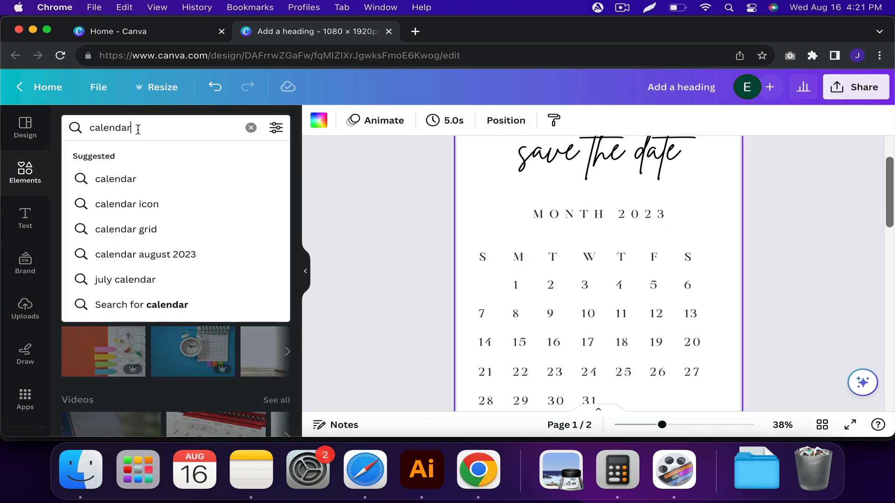
key(super+a)
text(love)
key(Return)
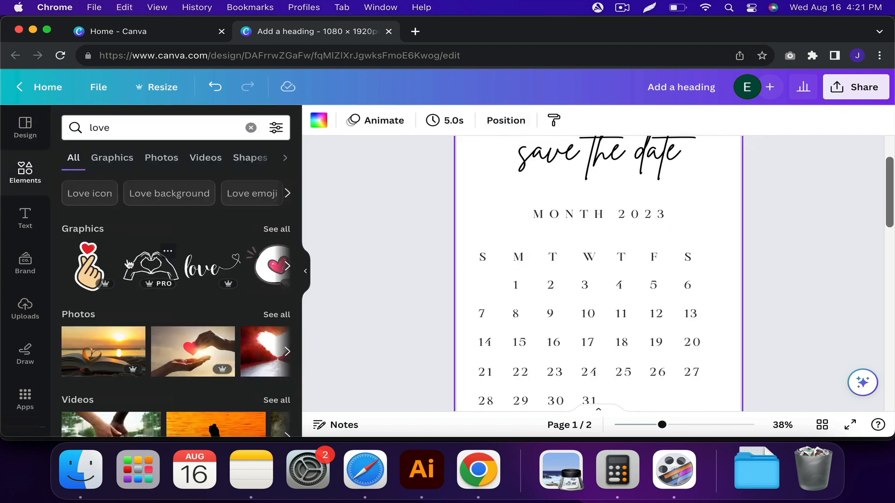
Search the graphics for "heart" and add the solid red heart to the page.
click(126, 136)
key(super+a)
text(heart)
key(Return)
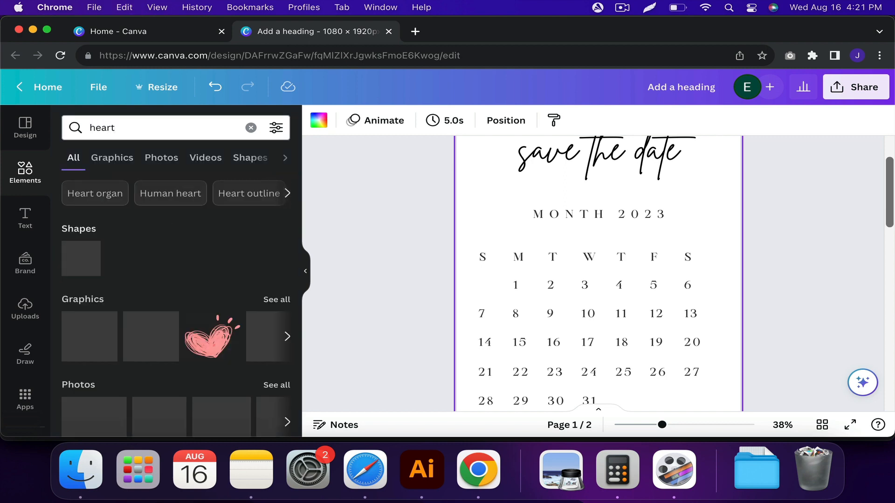
scroll(184, 230, down, 1)
click(278, 256)
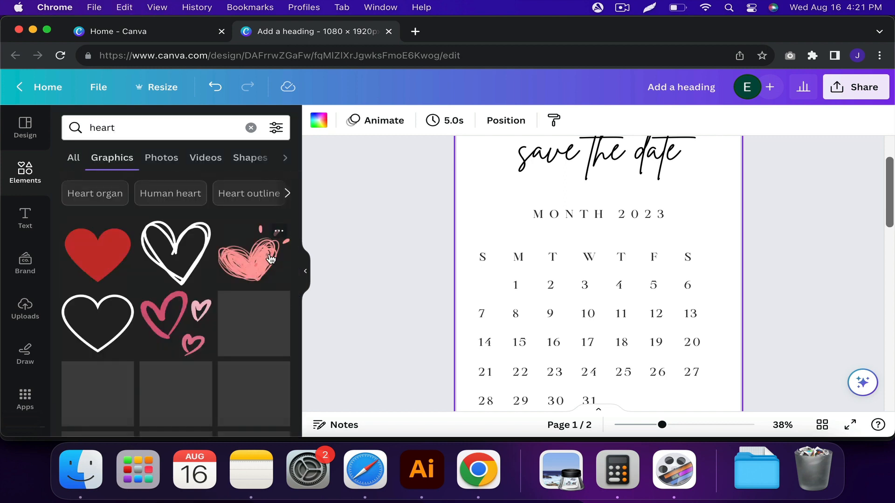
click(99, 260)
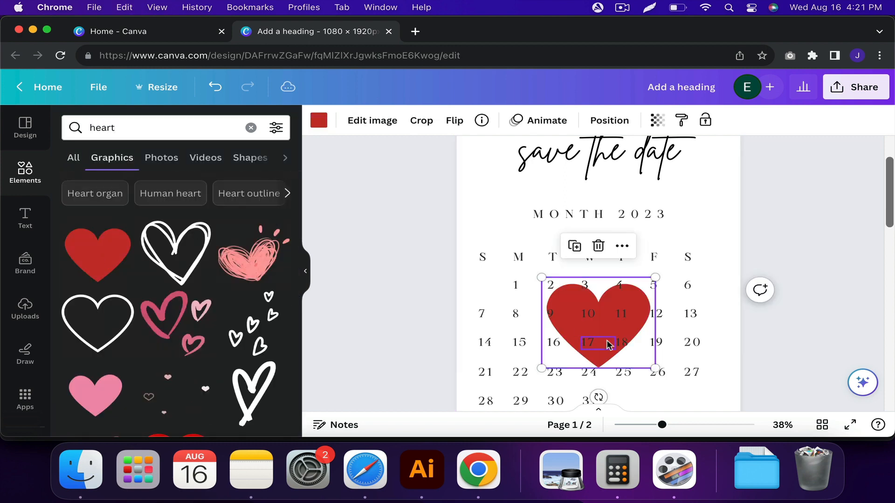
Shrink the heart to the size of one calendar cell and place it over the 18.
scroll(605, 343, up, 2)
drag(665, 252, 578, 326)
scroll(575, 329, up, 5)
drag(551, 355, 666, 320)
drag(695, 283, 687, 283)
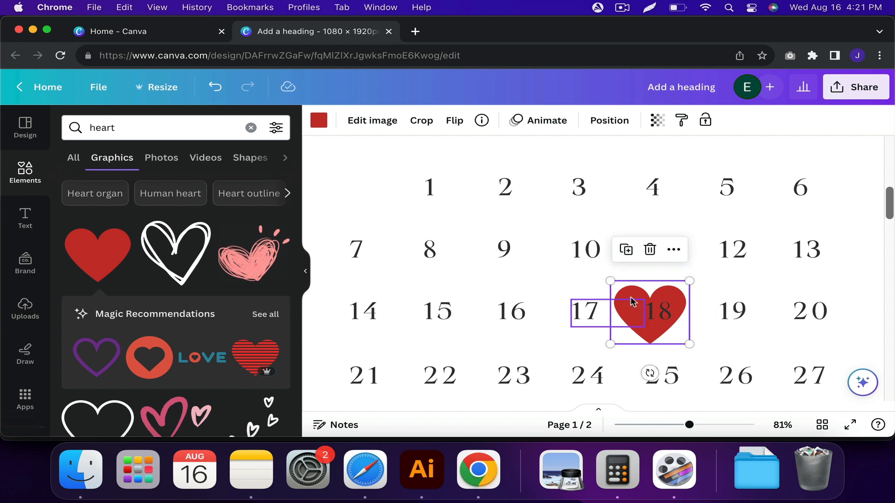
drag(636, 297, 644, 295)
Recolour the heart to the light pink #FFBFB7.
click(320, 121)
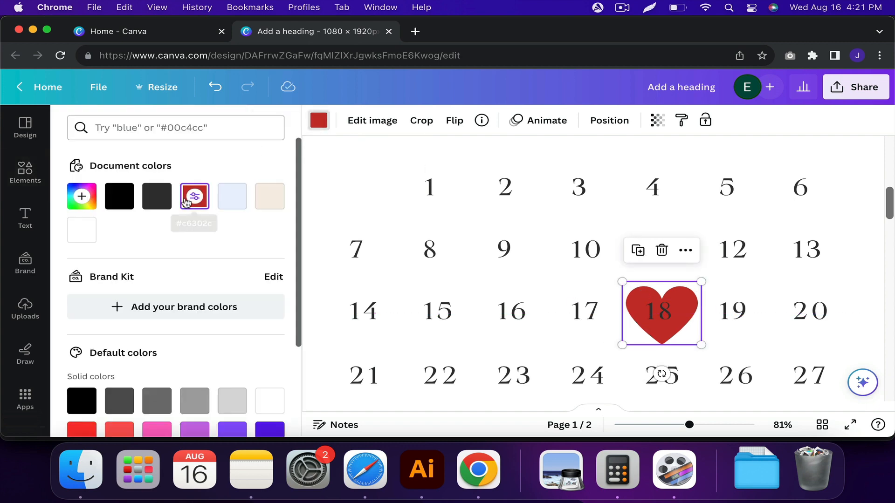
click(232, 196)
click(82, 197)
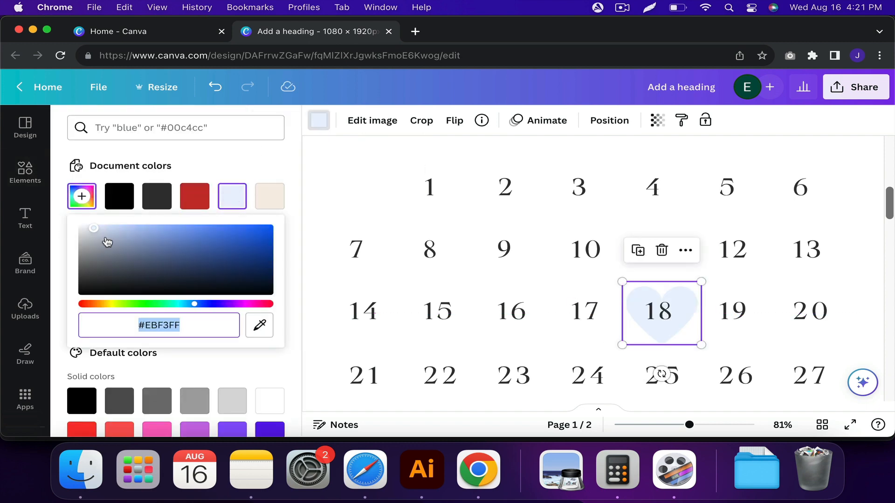
drag(98, 305, 90, 305)
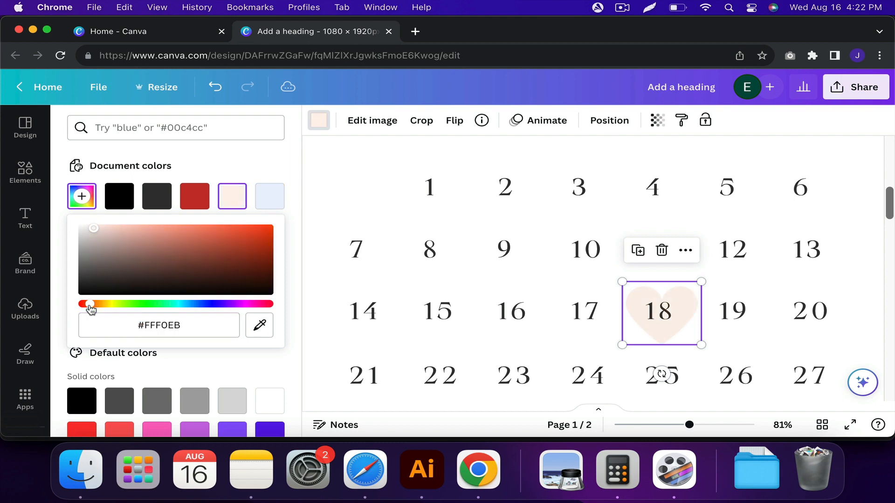
click(131, 230)
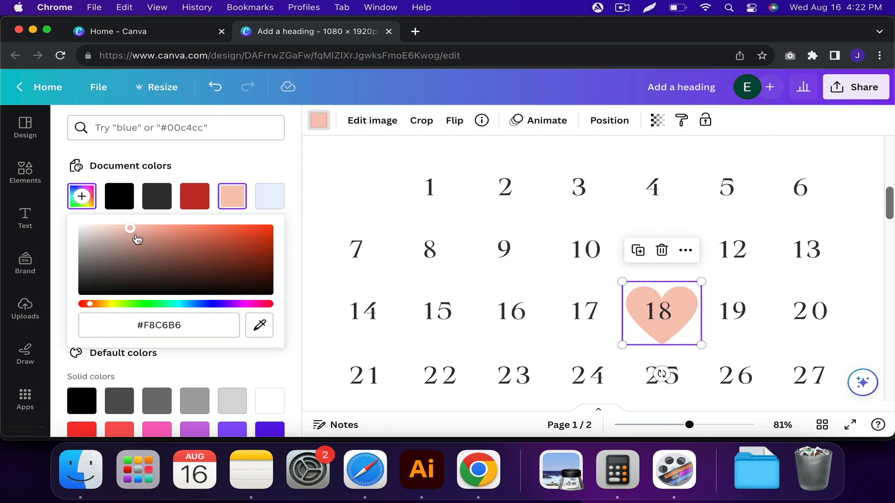
drag(136, 237, 146, 230)
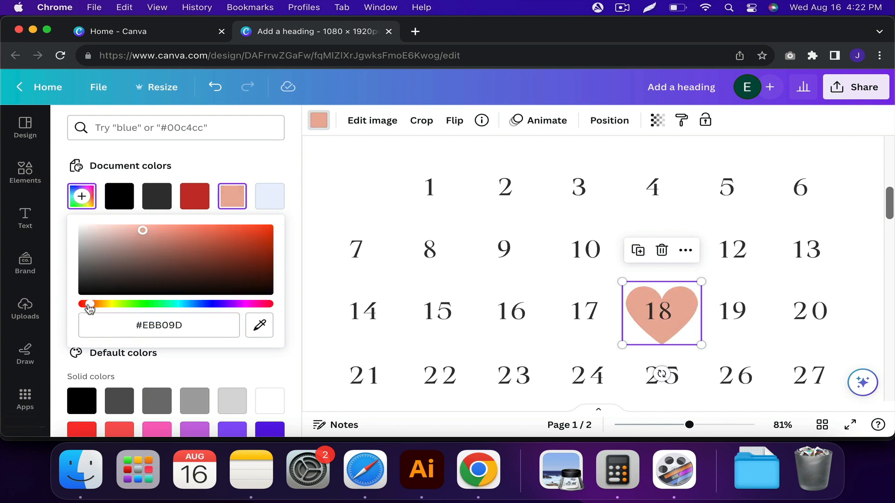
drag(144, 233, 149, 227)
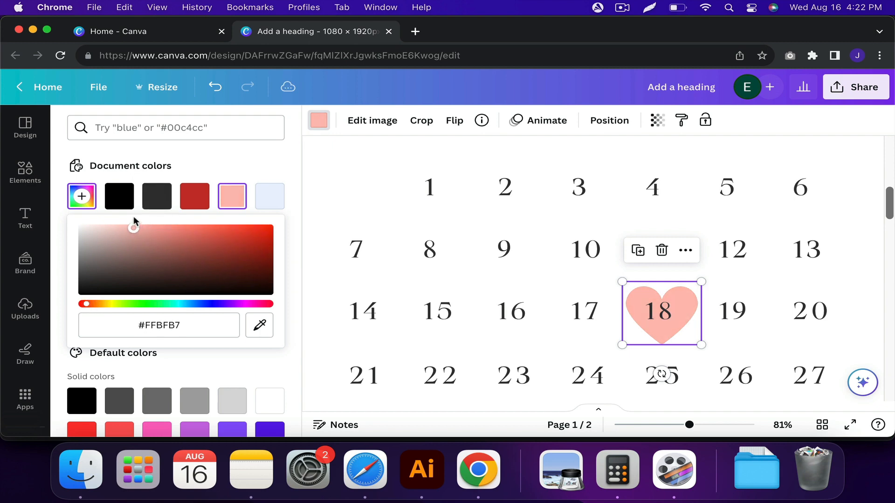
click(521, 251)
Fine-tune the position of the pink heart so that it is centred over the 18.
scroll(521, 252, down, 5)
scroll(598, 288, up, 4)
click(638, 312)
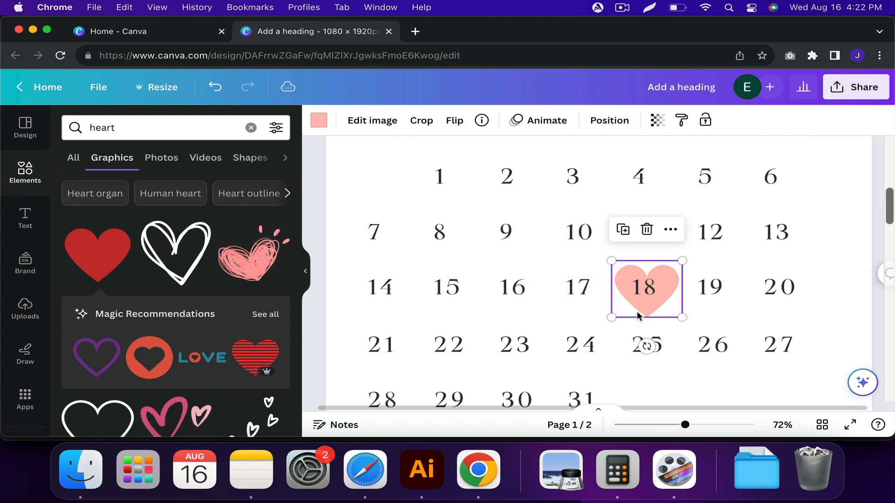
scroll(638, 312, up, 5)
drag(655, 311, 659, 300)
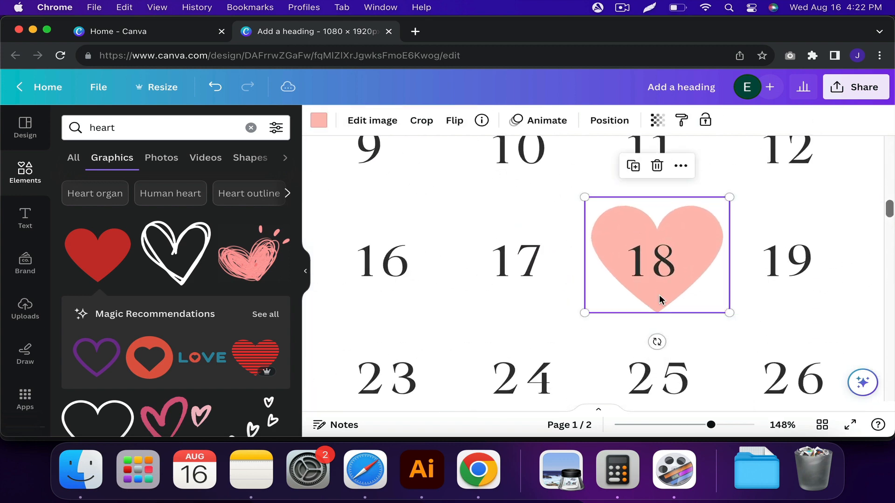
scroll(661, 300, down, 5)
scroll(660, 300, down, 1)
click(748, 236)
Set the font size of "MONTH 2023" to 30 and open its position settings.
click(618, 196)
click(466, 121)
text(30)
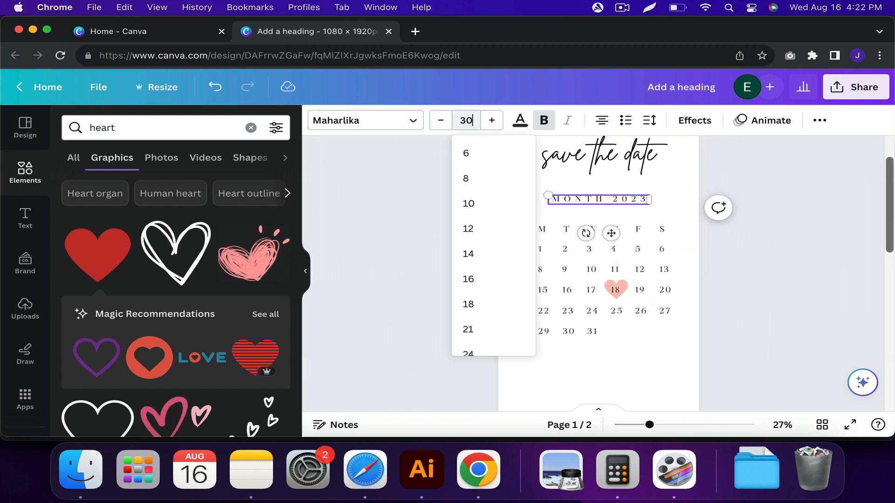
key(Return)
click(650, 123)
click(648, 356)
click(618, 200)
click(819, 120)
click(715, 152)
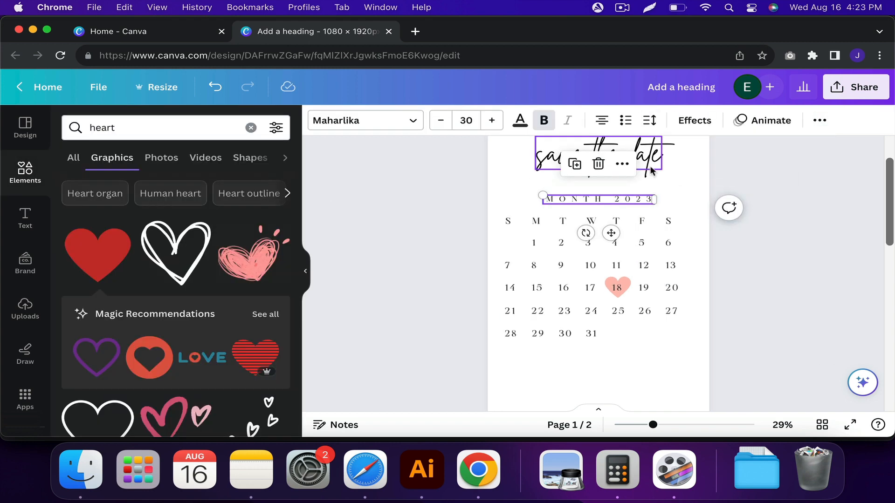
Place a copy of the "save the date" heading below the calendar and change its text to the couple's first names joined by "+".
click(650, 168)
drag(651, 168, 639, 381)
scroll(591, 348, up, 2)
scroll(591, 349, up, 1)
double_click(575, 343)
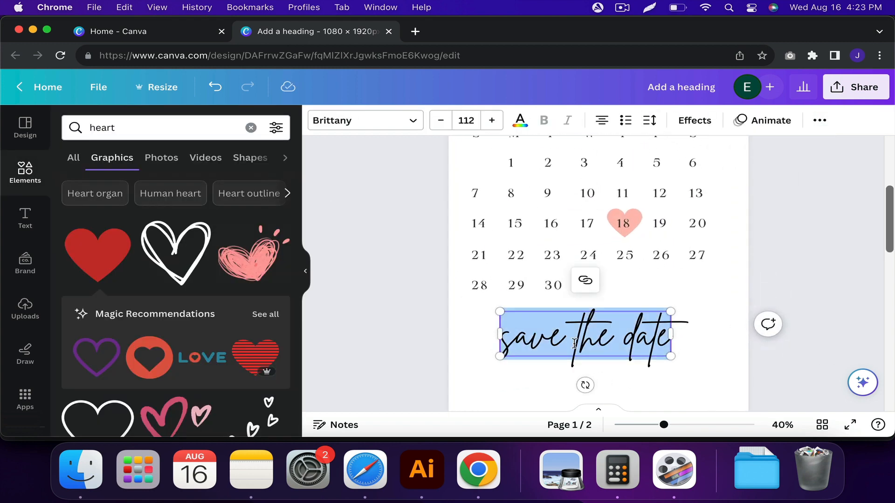
text(A)
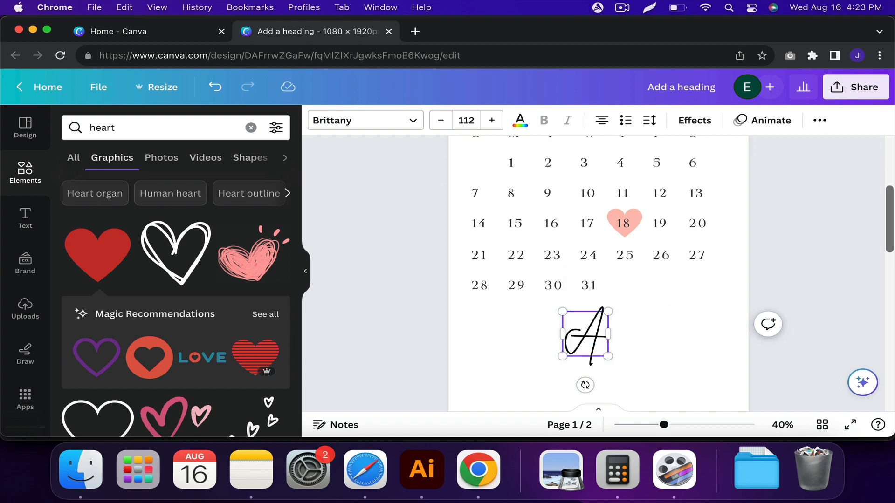
text(ndrea + Wilson)
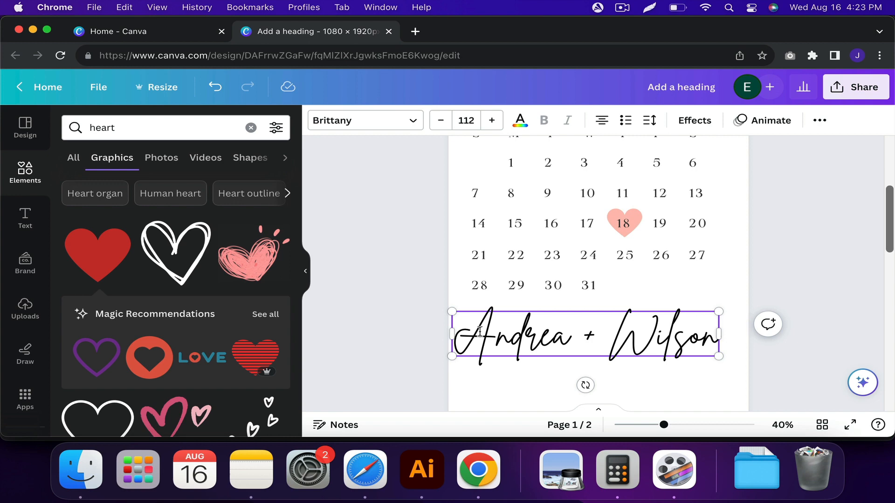
Replace the first of the couple's two names with a different first name.
double_click(491, 334)
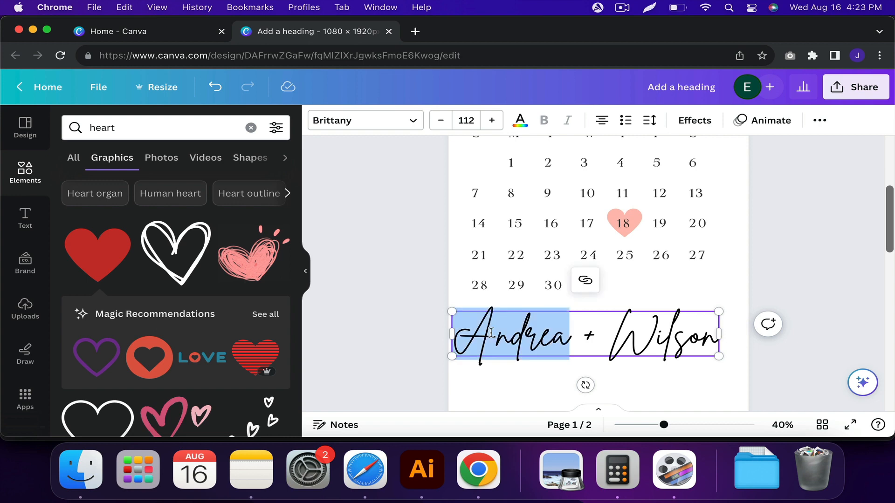
text(Megan)
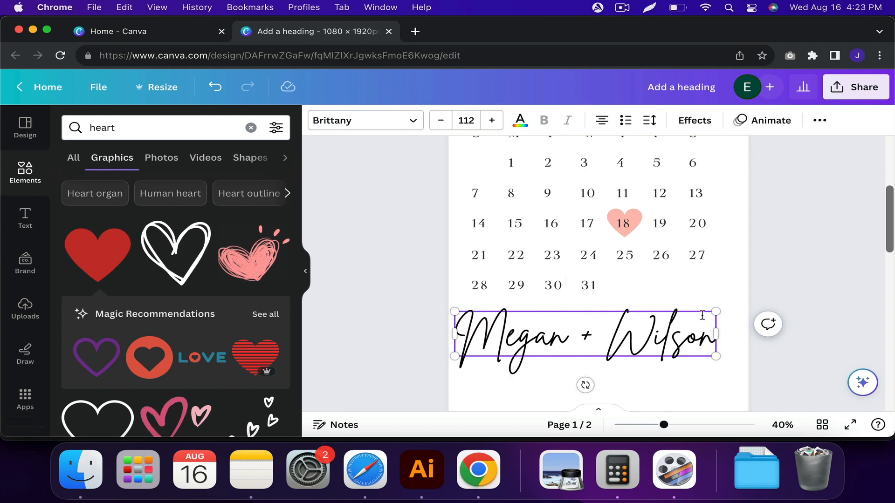
click(714, 286)
Move the couple's names slightly to the right and set their font size to 87.
drag(652, 334, 671, 334)
click(471, 124)
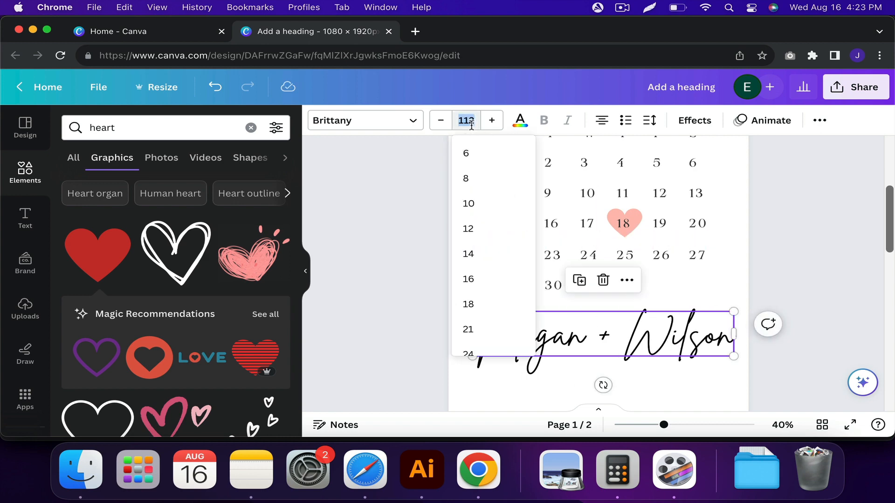
key(Return)
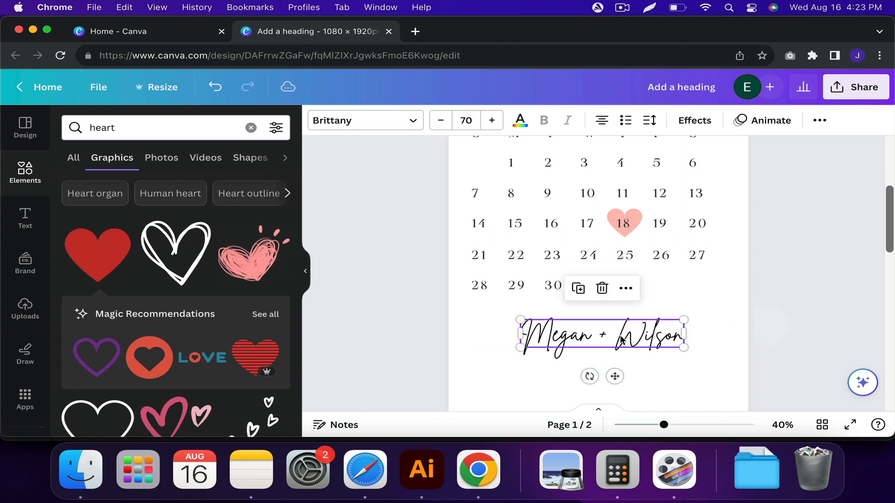
click(467, 120)
text(87)
key(Return)
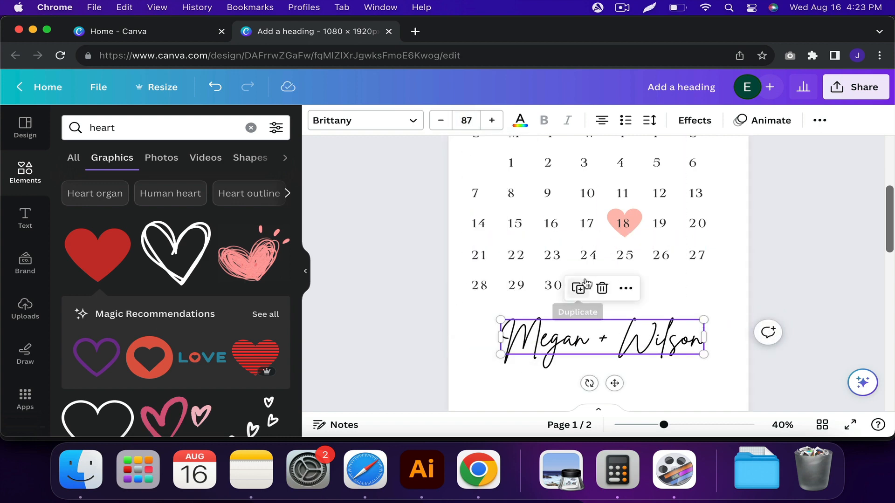
Nudge the couple's names slightly left towards the page's horizontal centre.
scroll(703, 275, down, 2)
click(702, 275)
scroll(725, 274, down, 2)
scroll(713, 285, down, 1)
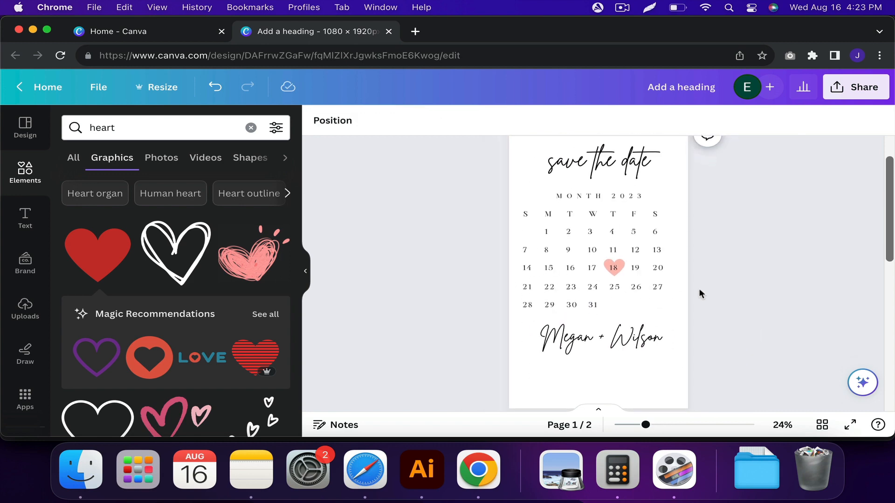
scroll(699, 293, up, 1)
drag(632, 347, 627, 346)
Place a copy of the "MONTH 2023" text below the couple's names and change it to "CHICAGO, IL".
click(598, 182)
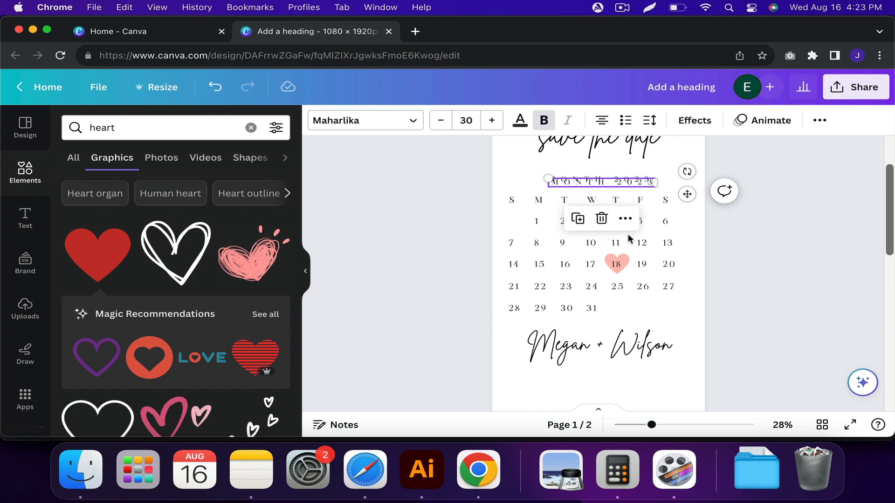
drag(686, 194, 675, 380)
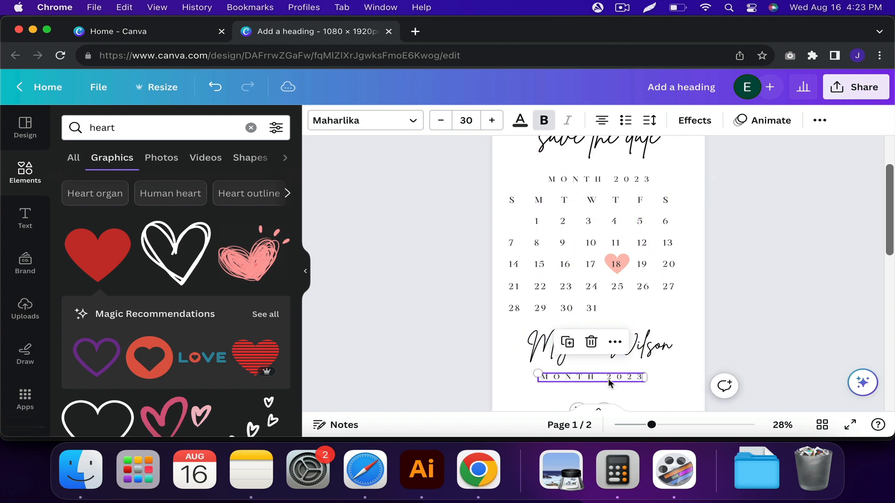
scroll(620, 320, up, 3)
double_click(600, 318)
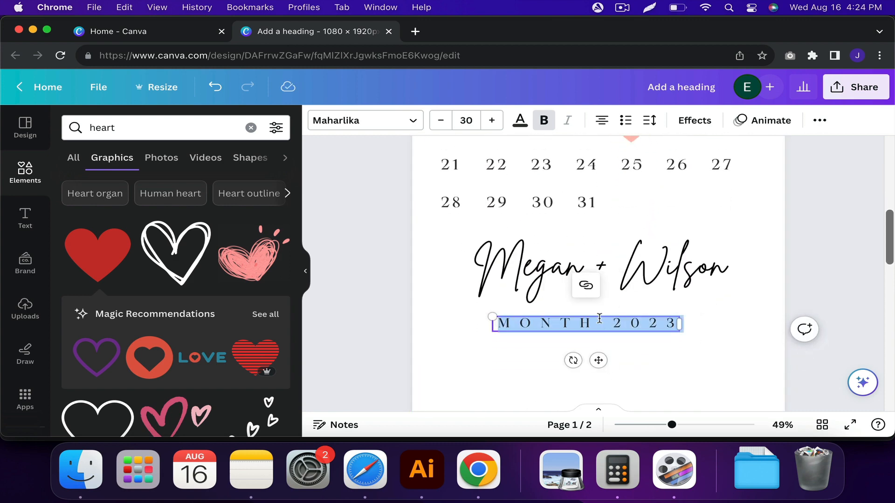
text(CHICAGO, IL)
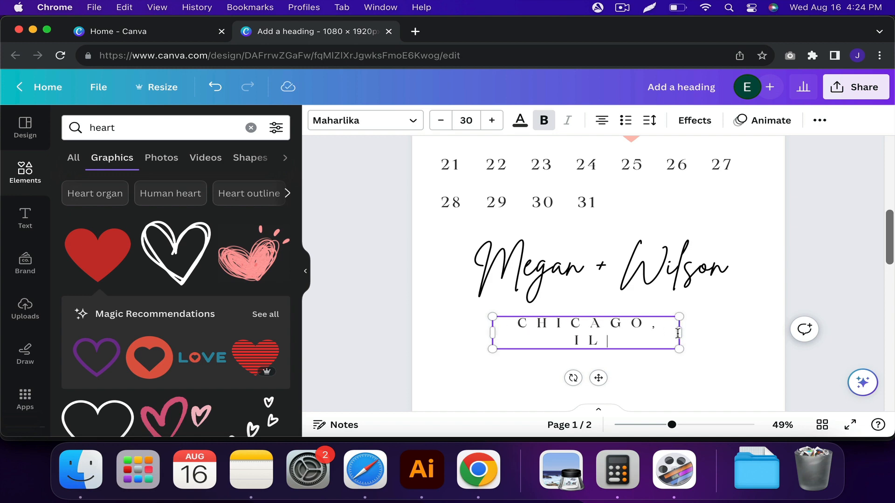
Widen the "CHICAGO, IL" box so the text fits on one line and reduce its letter spacing.
drag(678, 333, 705, 325)
click(651, 121)
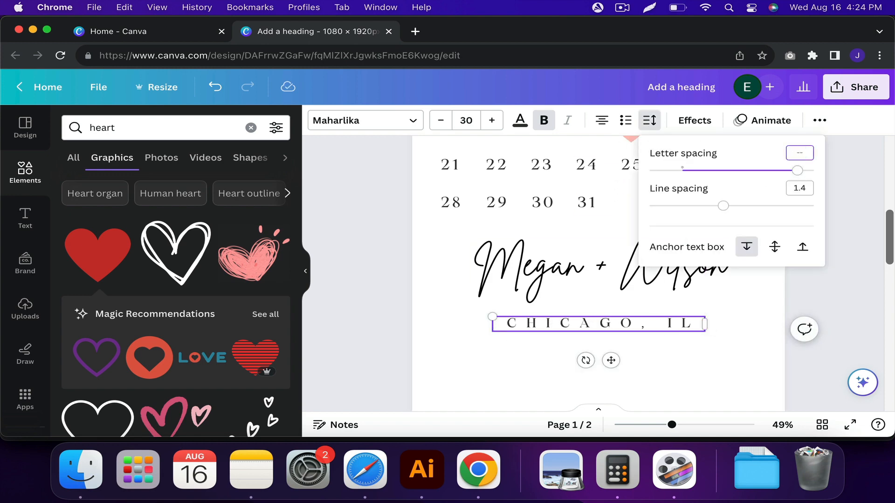
click(689, 360)
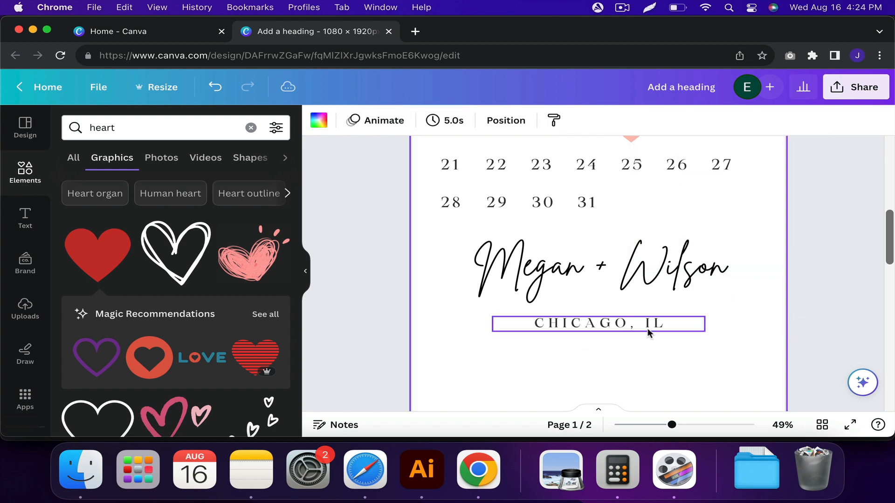
Place a copy of "CHICAGO, IL" just below it, change the text to "FORMAL INVITATION TO FOLLOW" and widen its box to about 756 px.
drag(653, 327, 647, 349)
double_click(599, 349)
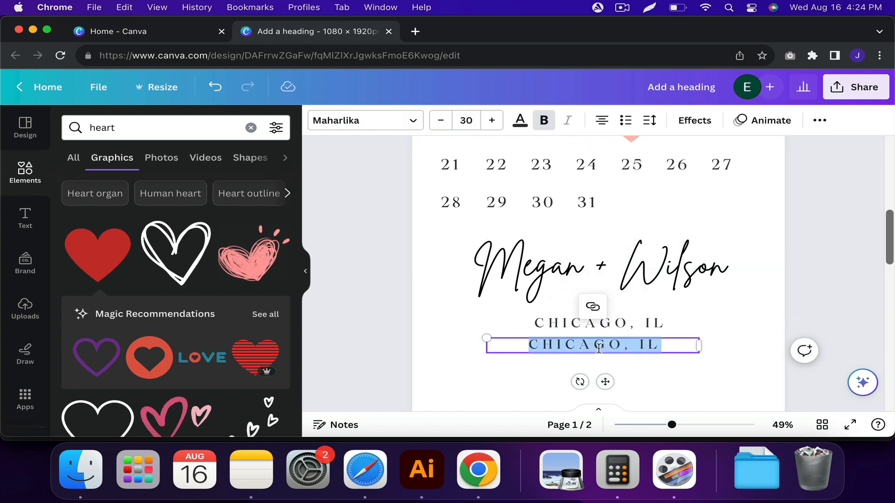
text(FORMAL I)
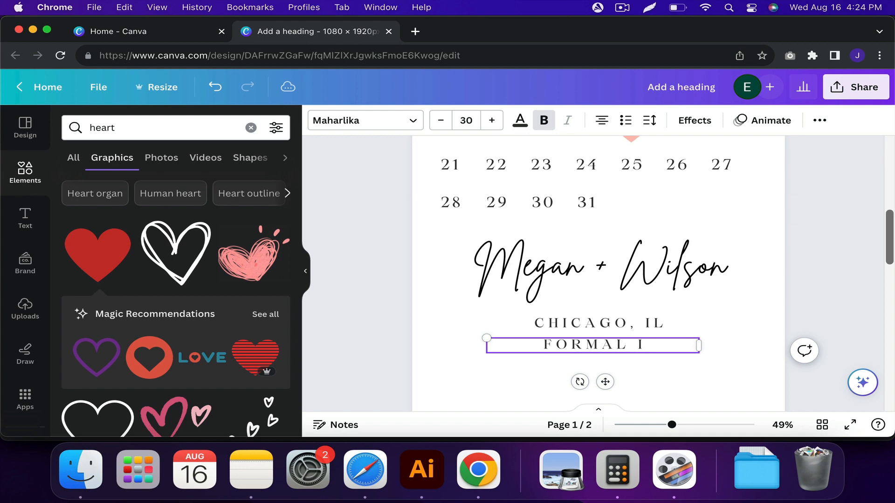
text(NVITATION TO)
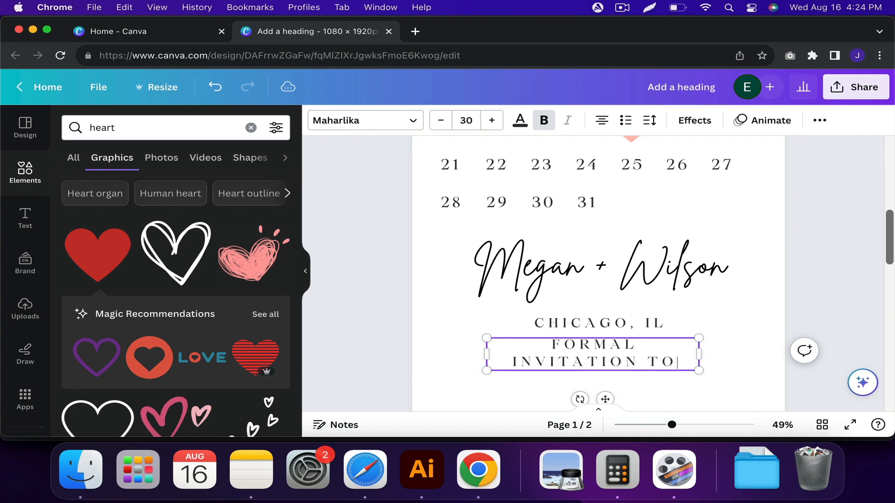
text( FOLLOW)
drag(689, 361, 747, 361)
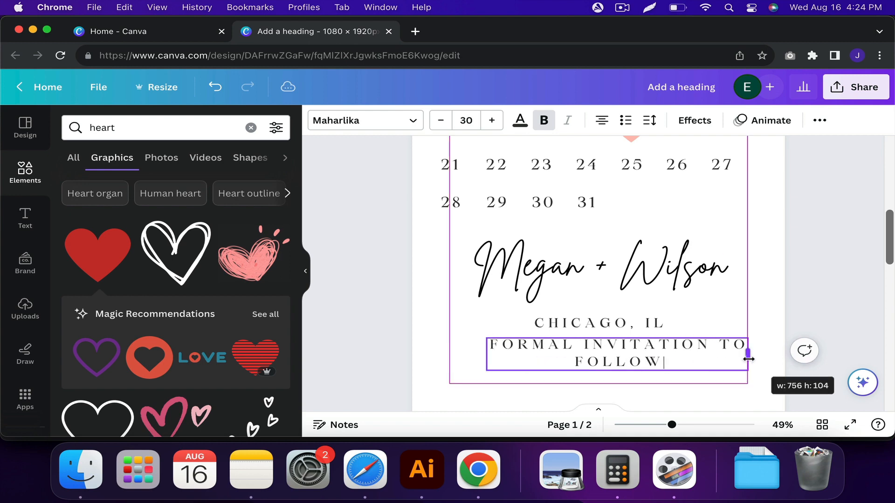
Move the "FORMAL INVITATION TO FOLLOW" line towards the bottom of the page and widen its box to about 1,127 px.
scroll(741, 312, down, 5)
drag(672, 258, 651, 285)
drag(715, 290, 826, 282)
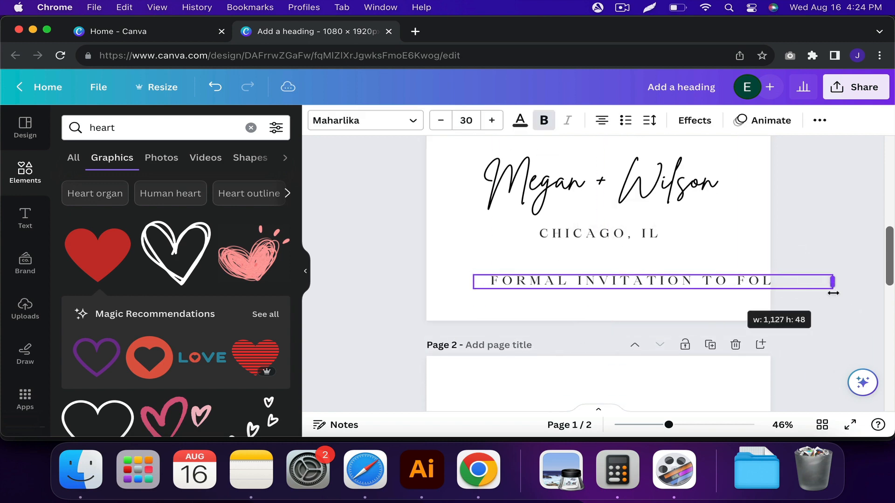
Set the "FORMAL INVITATION TO FOLLOW" letter spacing to 200 and reposition the line close to the page's bottom edge.
click(649, 120)
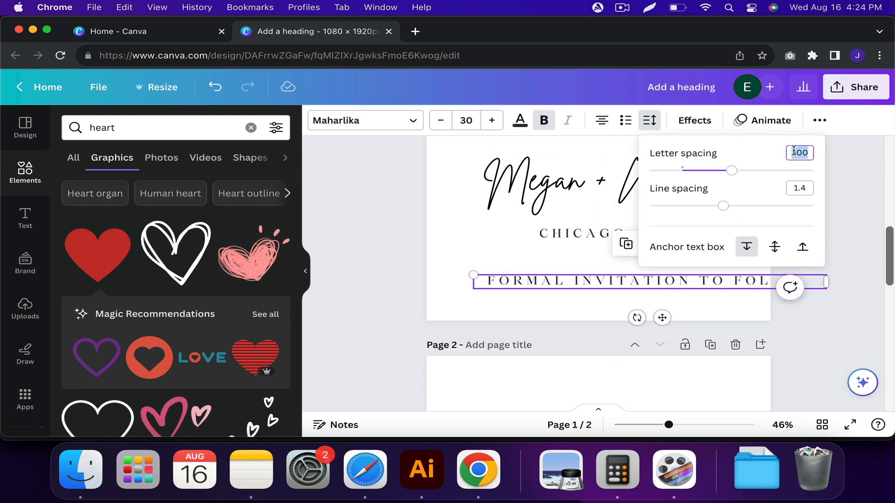
text(200)
key(Return)
drag(662, 318, 618, 339)
Set the "FORMAL INVITATION TO FOLLOW" font size to 27 and its letter spacing to 233.
click(471, 117)
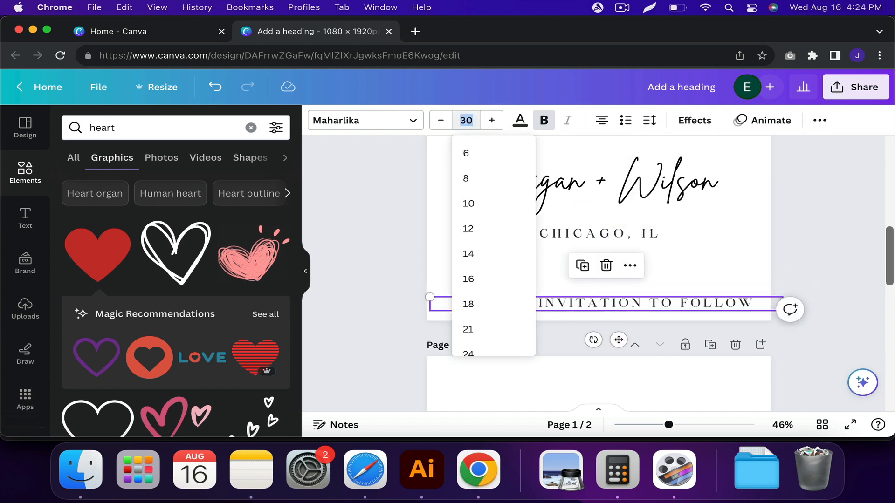
text(27)
key(Return)
click(649, 120)
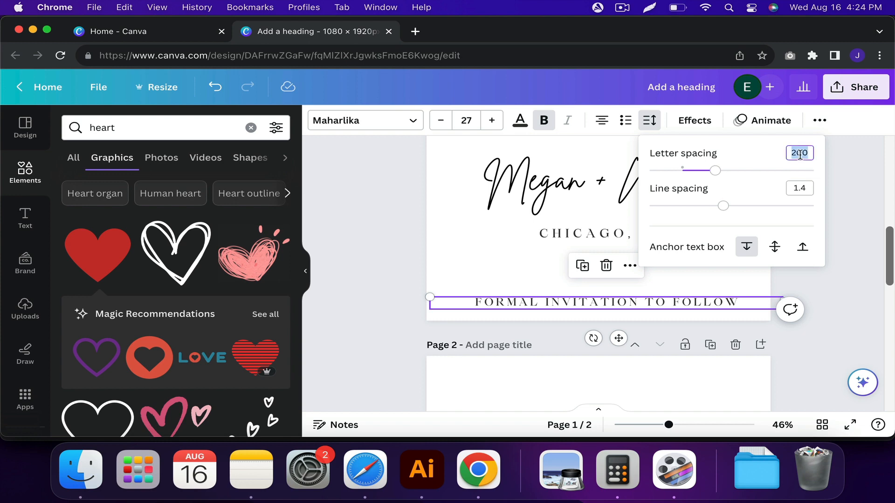
text(233)
key(Return)
click(569, 270)
Move the couple's names slightly down, closer to the "CHICAGO, IL" line.
scroll(578, 242, up, 2)
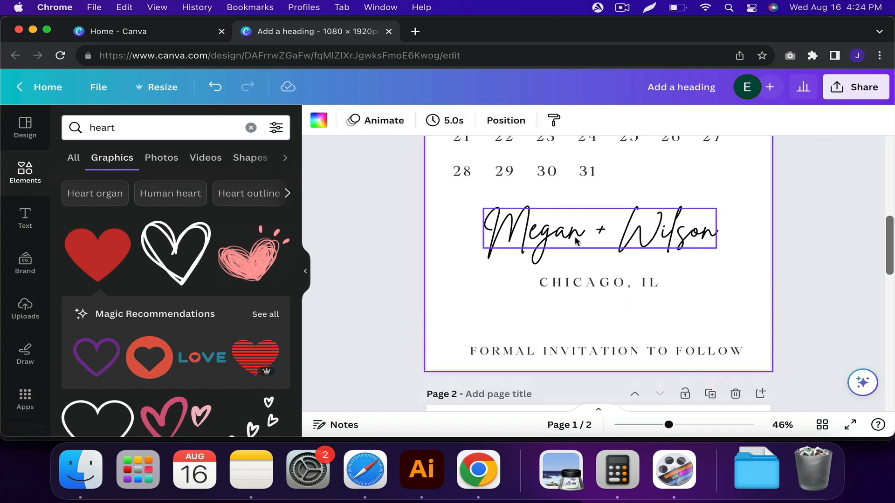
click(580, 248)
drag(581, 248, 581, 245)
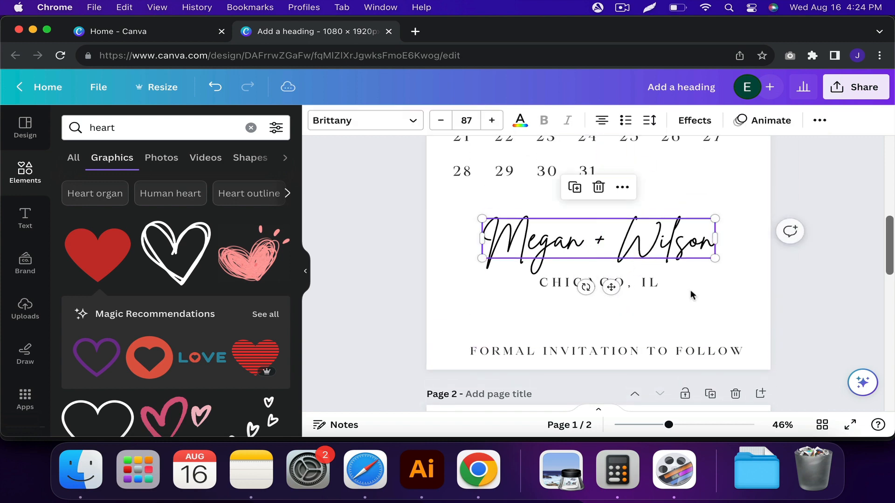
click(703, 300)
drag(703, 299, 602, 230)
click(623, 299)
scroll(623, 298, down, 2)
scroll(623, 297, up, 3)
click(593, 318)
drag(563, 275, 563, 276)
click(693, 211)
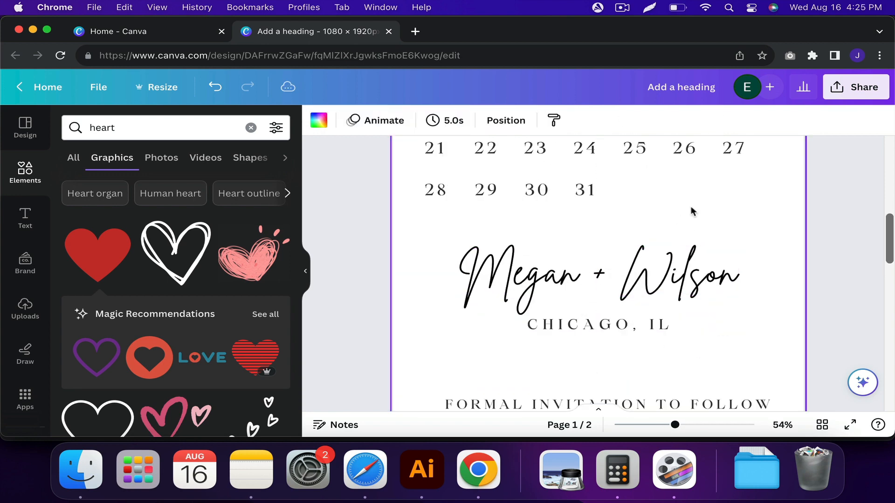
Set the "save the date" heading's font size to 133 and nudge it slightly up.
scroll(693, 211, down, 5)
scroll(693, 212, up, 3)
click(608, 191)
click(466, 121)
text(133)
key(Return)
drag(616, 201, 618, 191)
drag(633, 231, 633, 229)
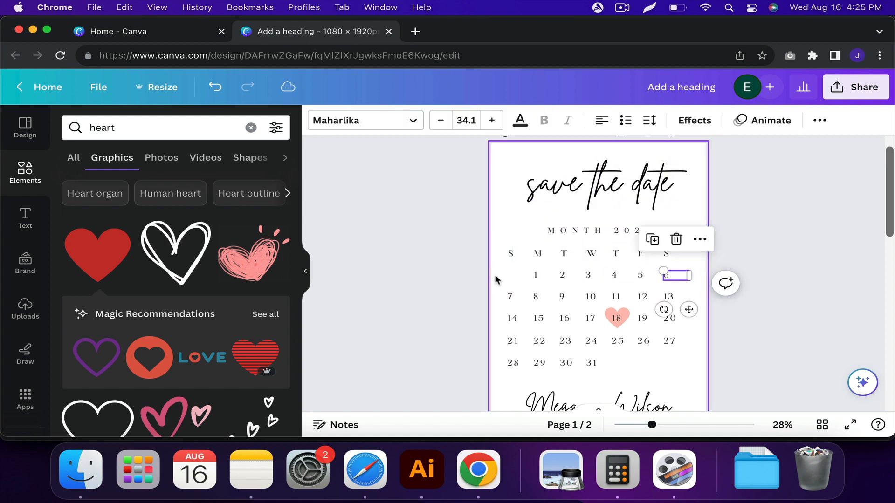
Select all calendar weekday letters and dates and centre-align their text within the boxes.
drag(485, 247, 654, 295)
click(635, 123)
key(super+z)
key(super+z)
key(super+shift+z)
key(super+g)
key(super+shift+g)
scroll(630, 319, up, 5)
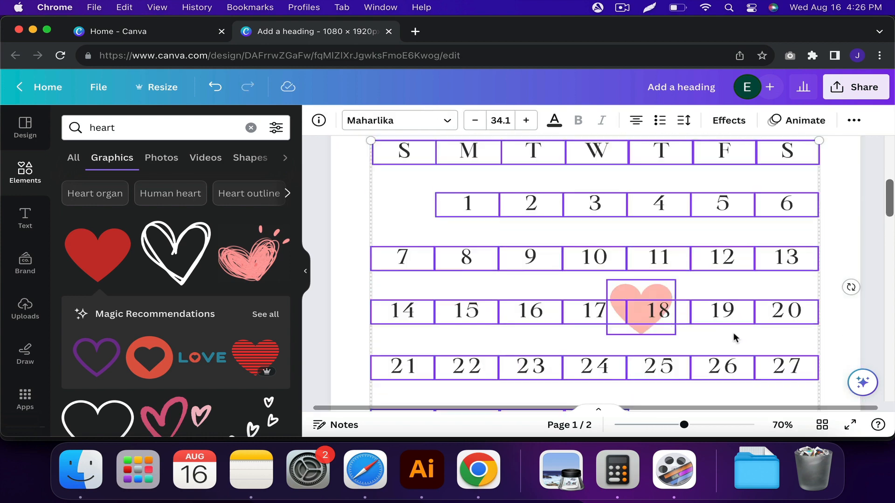
Move the pink heart so it is centred behind the 18 in the calendar.
click(735, 338)
scroll(727, 326, down, 1)
click(653, 249)
drag(656, 248, 673, 242)
scroll(682, 290, up, 2)
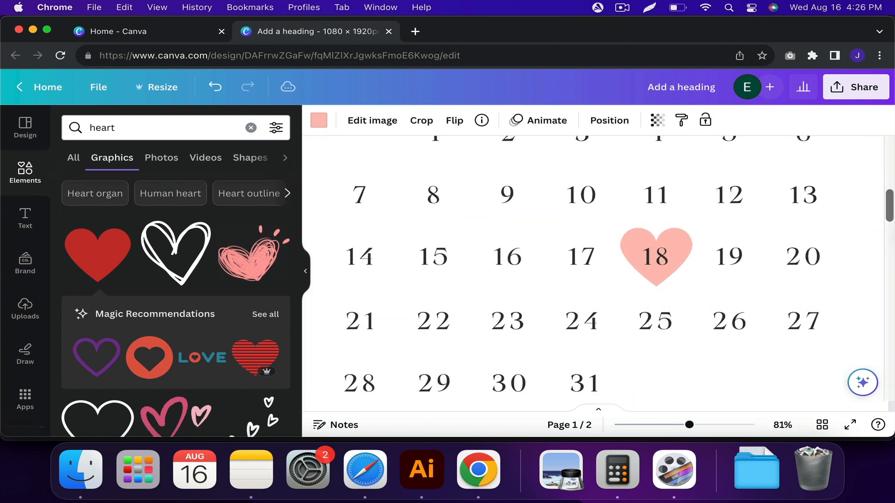
scroll(701, 290, down, 5)
click(701, 289)
Select the "MONTH 2023" title together with the whole calendar and move them slightly down the page.
scroll(692, 305, down, 3)
click(647, 352)
scroll(647, 364, up, 2)
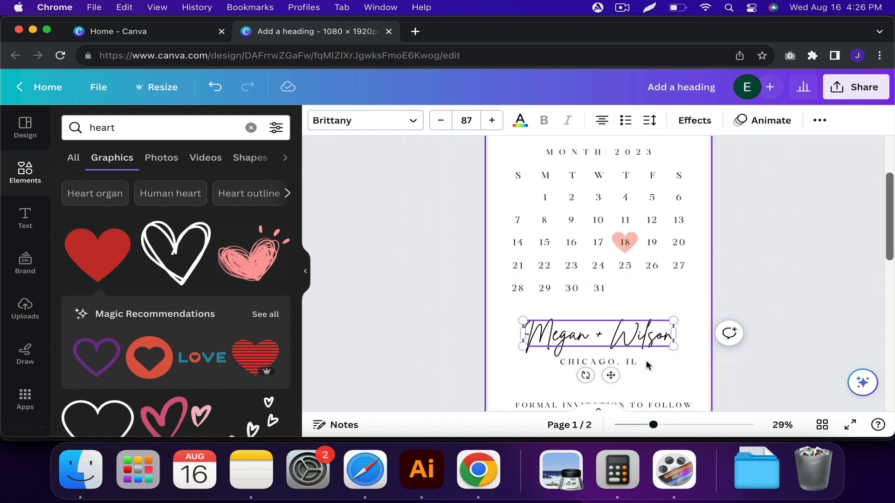
scroll(634, 333, down, 2)
drag(520, 182, 680, 307)
drag(638, 237, 638, 243)
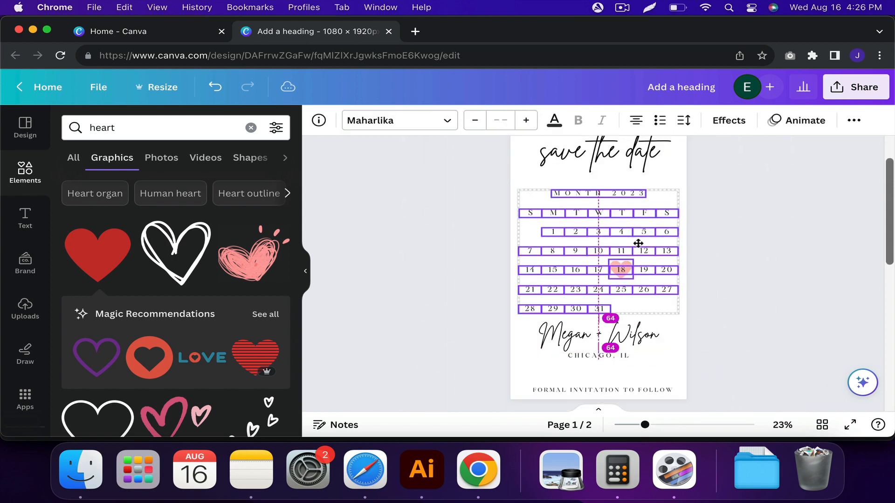
click(702, 298)
Select the couple's names with the "CHICAGO, IL" line and move both slightly down, away from the calendar.
scroll(699, 308, down, 1)
drag(663, 336, 568, 316)
drag(664, 337, 598, 314)
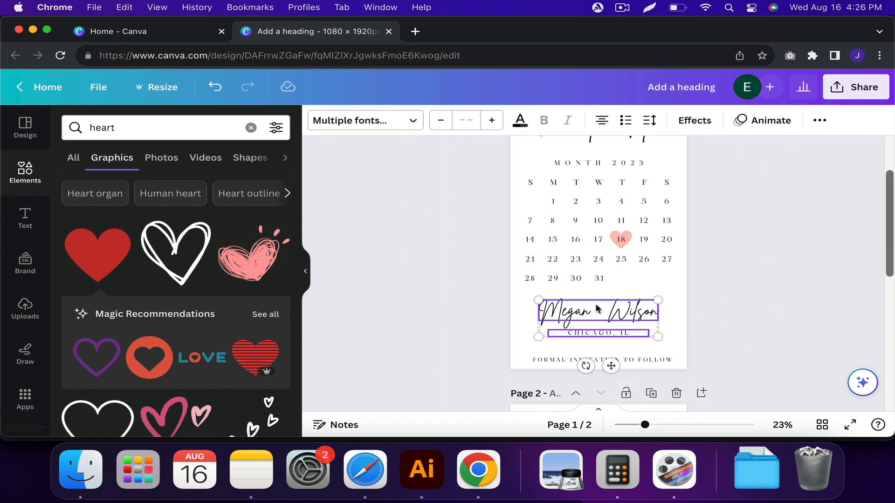
Try a font size of 100 on the couple's names and settle on 90.
click(632, 314)
click(467, 121)
text(100)
key(Return)
scroll(699, 308, up, 1)
click(468, 120)
text(90)
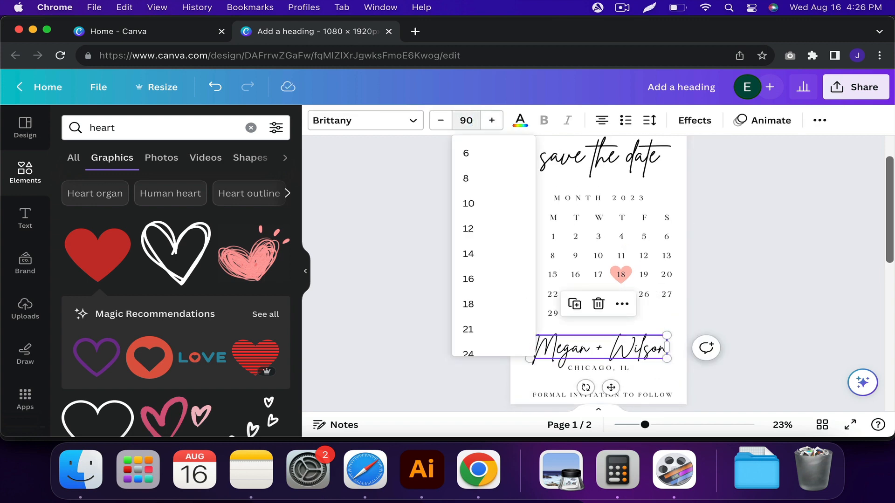
key(Return)
scroll(672, 307, down, 2)
Centre the couple's names, "CHICAGO, IL" and "FORMAL INVITATION TO FOLLOW" horizontally on the page.
click(639, 306)
click(599, 314)
click(530, 340)
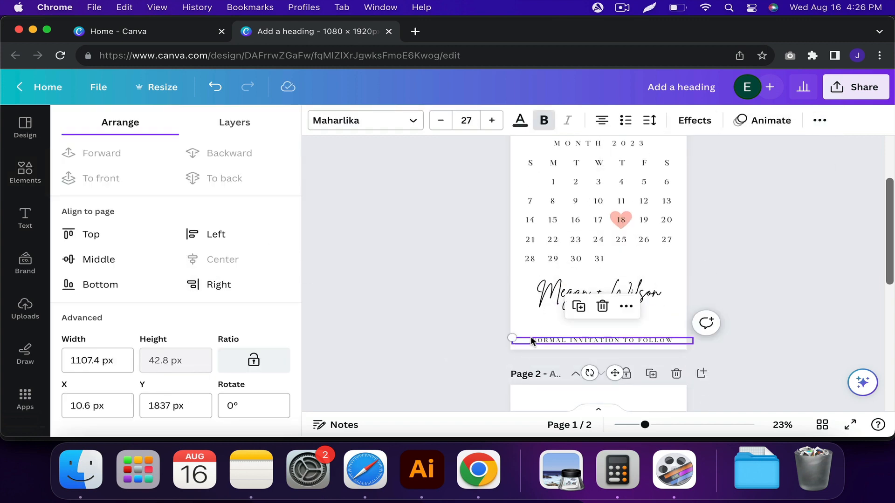
Centre the "MONTH 2023" title, the calendar and the "save the date" heading horizontally on the page.
scroll(459, 276, up, 2)
click(585, 246)
click(820, 120)
click(716, 150)
click(225, 272)
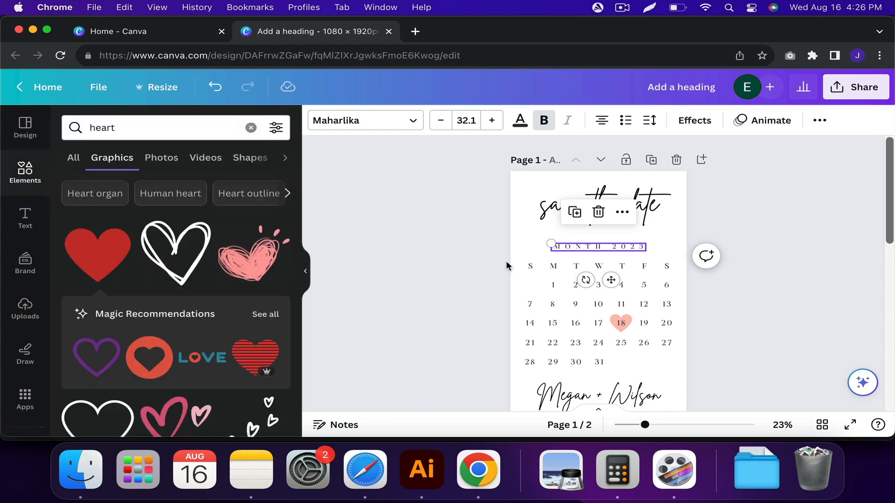
click(553, 285)
click(819, 120)
click(723, 151)
click(226, 271)
click(599, 205)
click(486, 216)
Rename the design "Save the Date - Template" and create a resized copy at 5 × 7 in.
scroll(513, 209, down, 1)
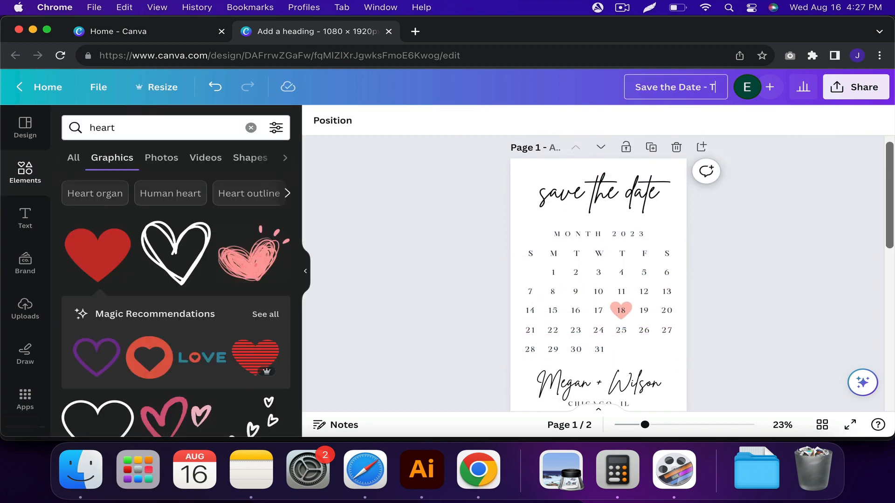
scroll(756, 169, down, 2)
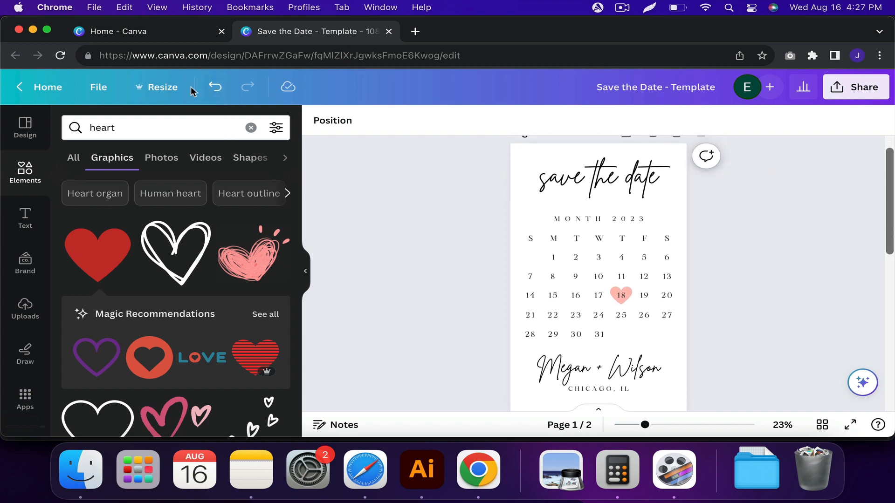
click(162, 89)
click(334, 200)
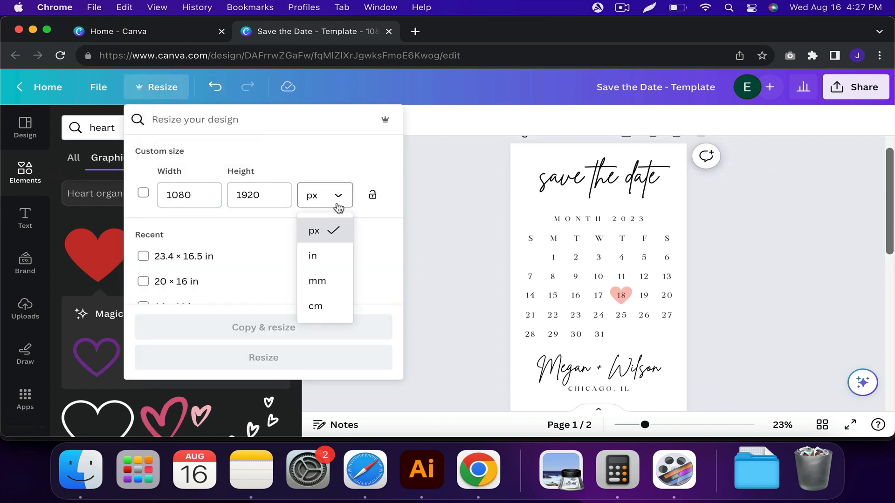
click(330, 255)
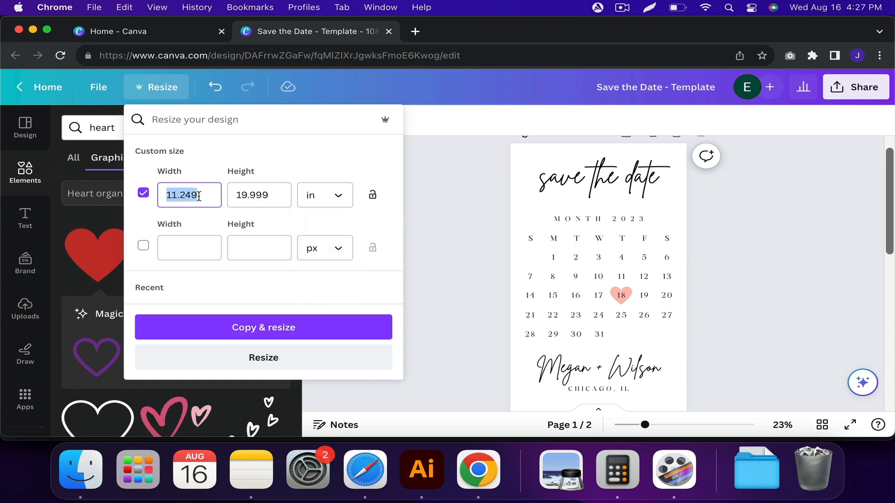
click(304, 326)
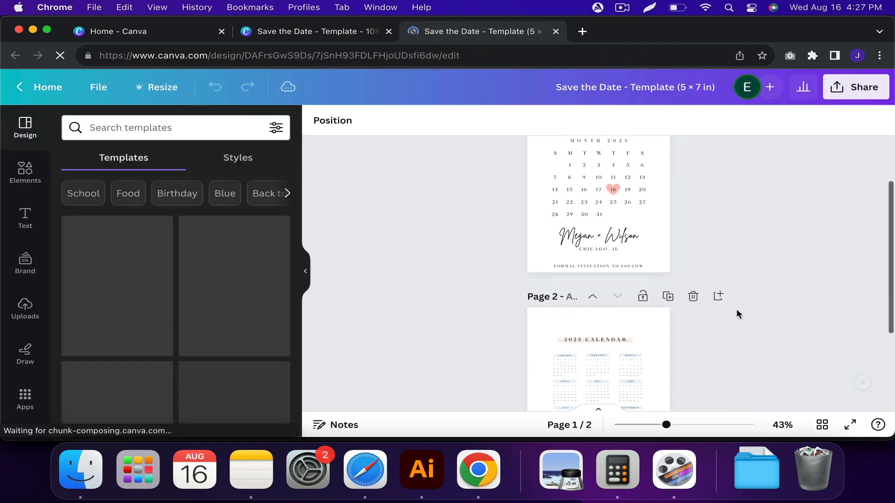
Delete the second page with the 2023 calendar from both the 5 × 7 in copy and the original template.
click(694, 296)
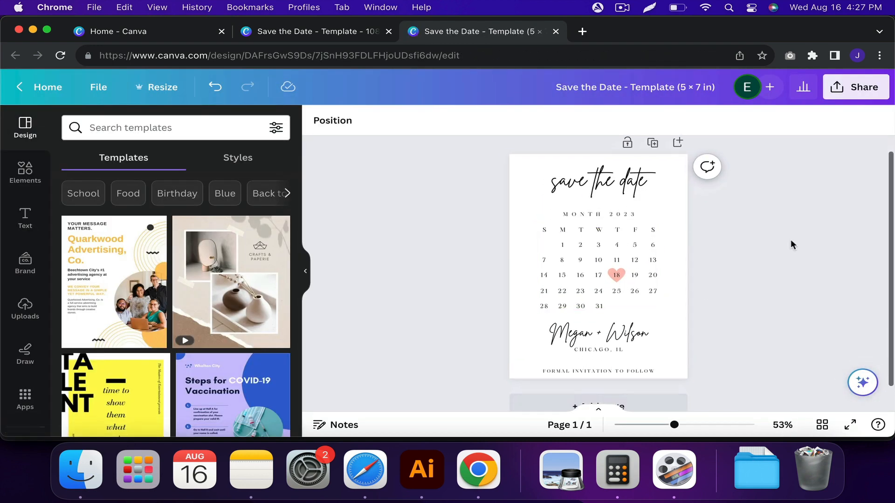
click(321, 31)
scroll(676, 242, down, 5)
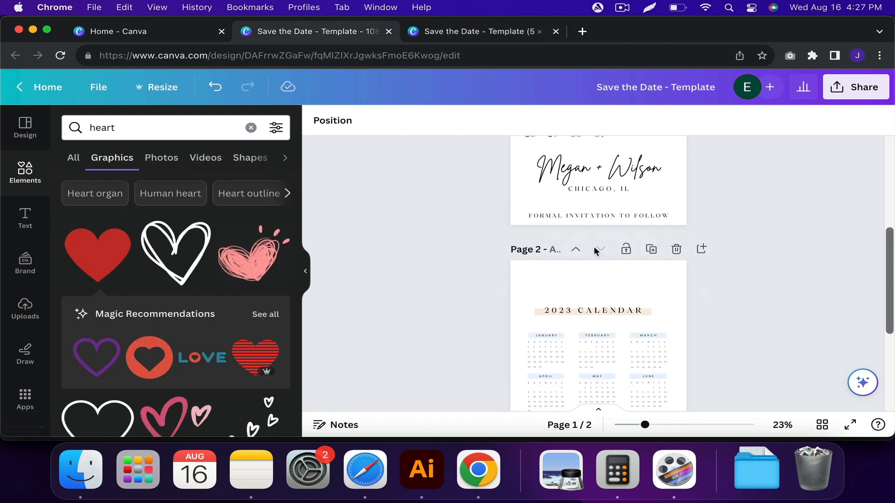
click(676, 249)
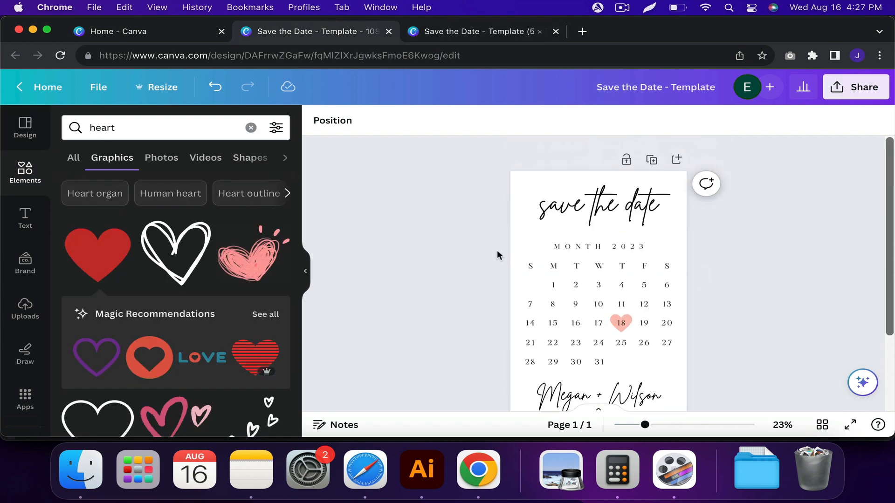
Create a new blank custom-size design of 5 × 7 in and close the resized copy of the template.
click(481, 33)
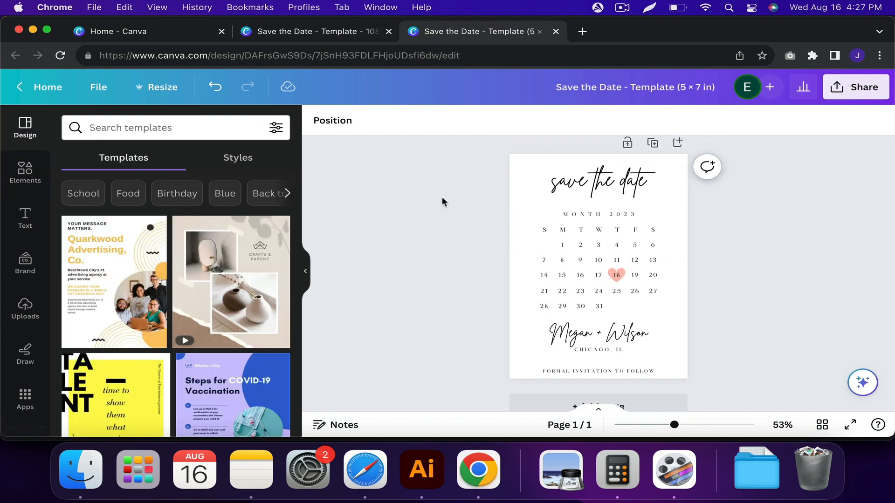
click(201, 31)
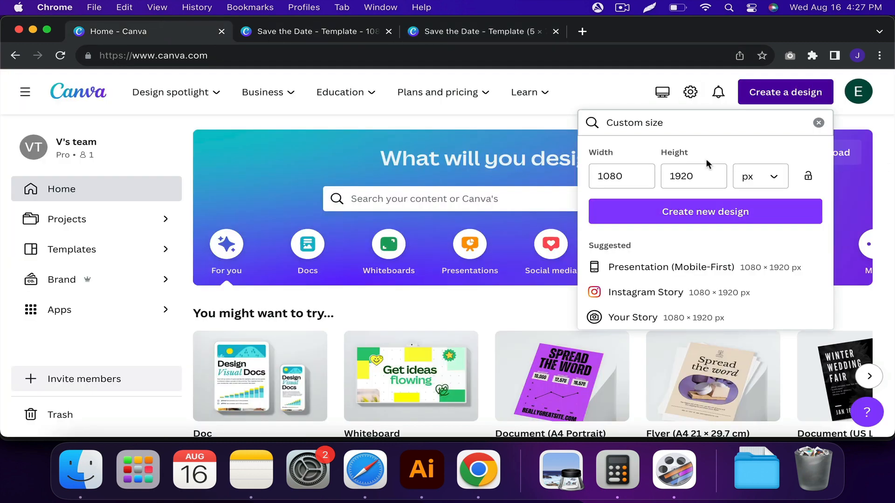
click(760, 176)
click(748, 236)
text(5)
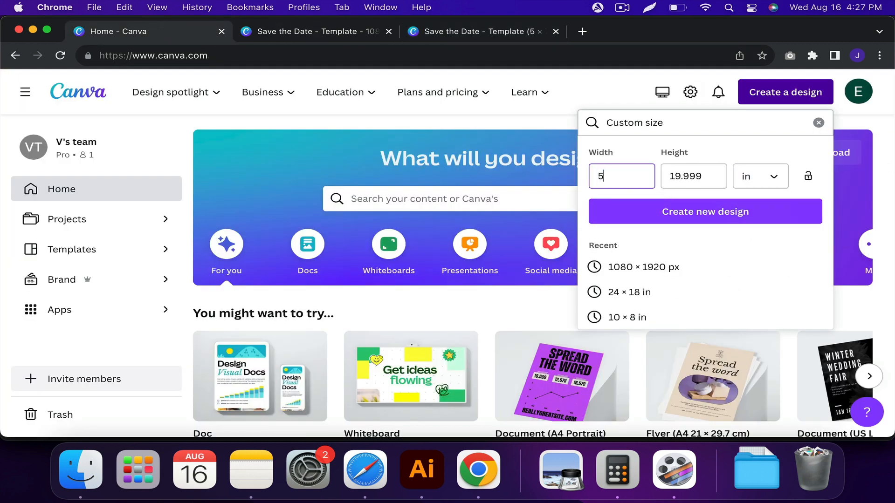
text(7)
click(634, 216)
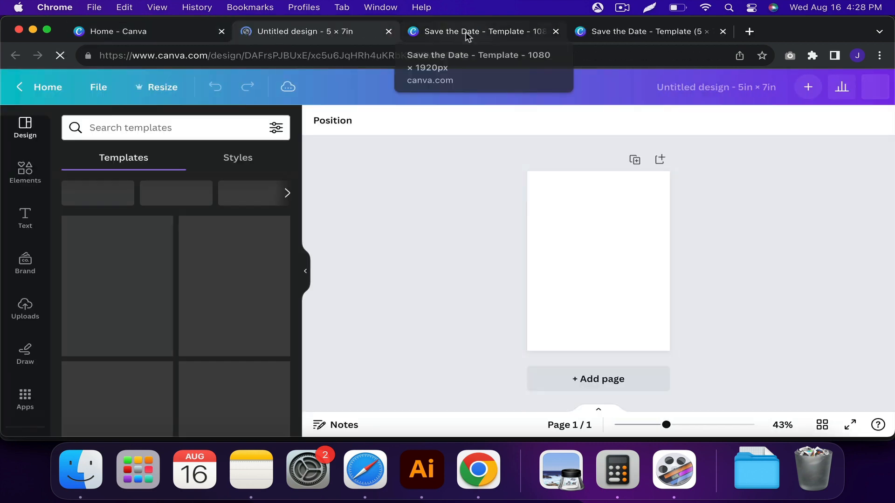
click(629, 32)
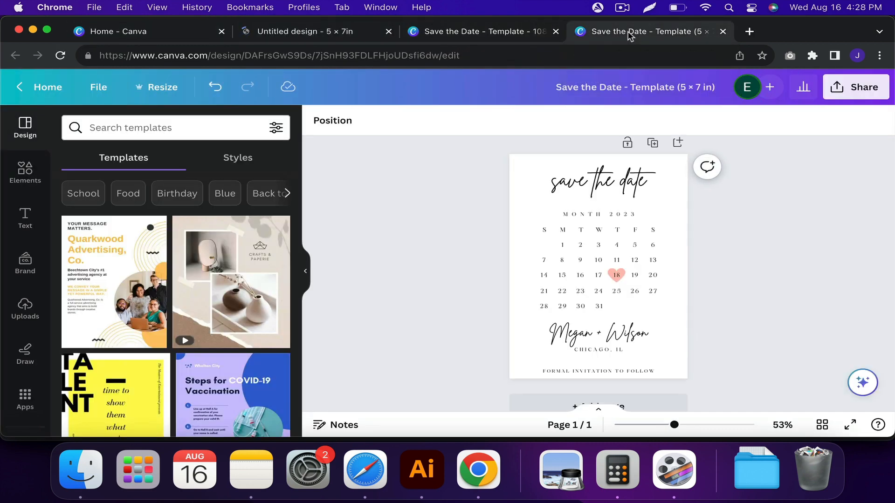
click(723, 31)
Copy the heading, month title and calendar from the template into the blank 5 × 7 in design and name it "Save the Date - Template 5x7".
scroll(610, 144, down, 1)
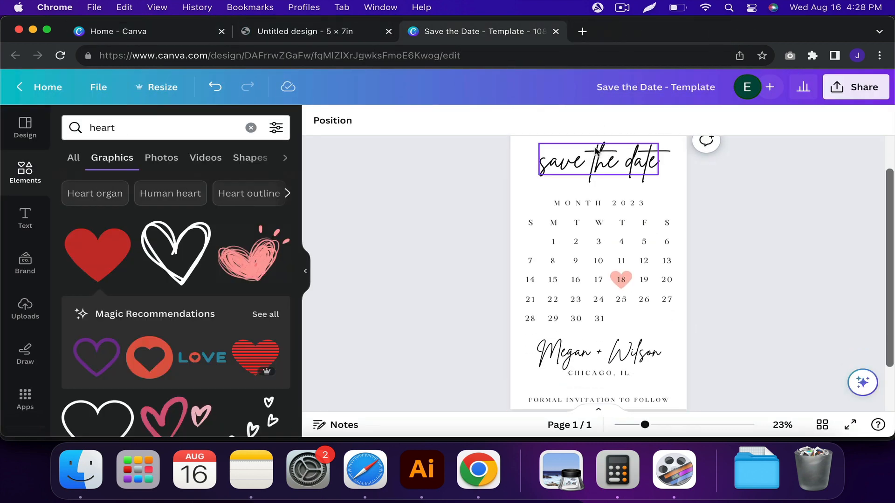
drag(512, 145, 681, 325)
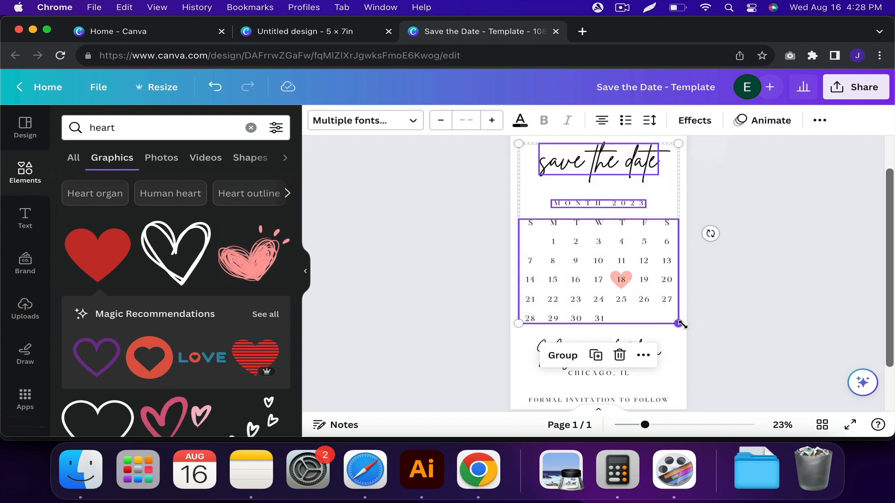
click(347, 33)
click(597, 236)
scroll(597, 236, up, 3)
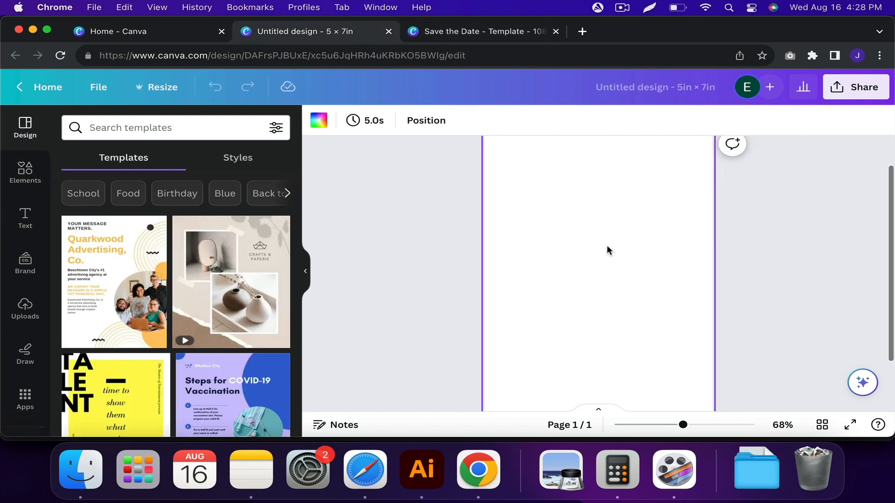
scroll(608, 246, down, 1)
key(super+v)
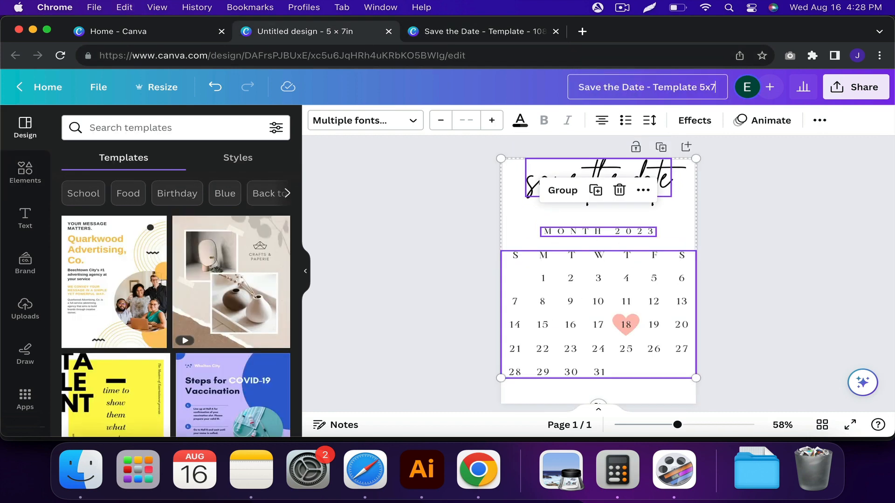
Copy the couple's names, "CHICAGO, IL" and "FORMAL INVITATION TO FOLLOW" lines from the original template and return to the 5x7 design.
click(466, 39)
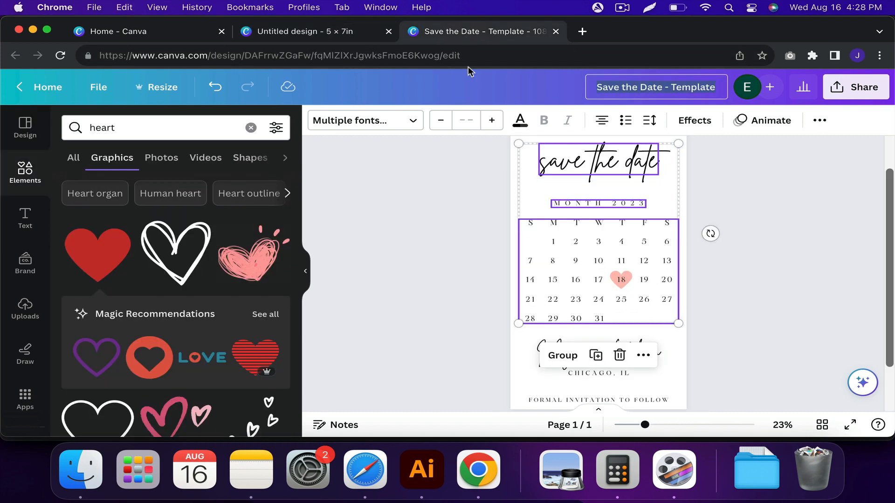
click(509, 264)
drag(516, 295, 660, 363)
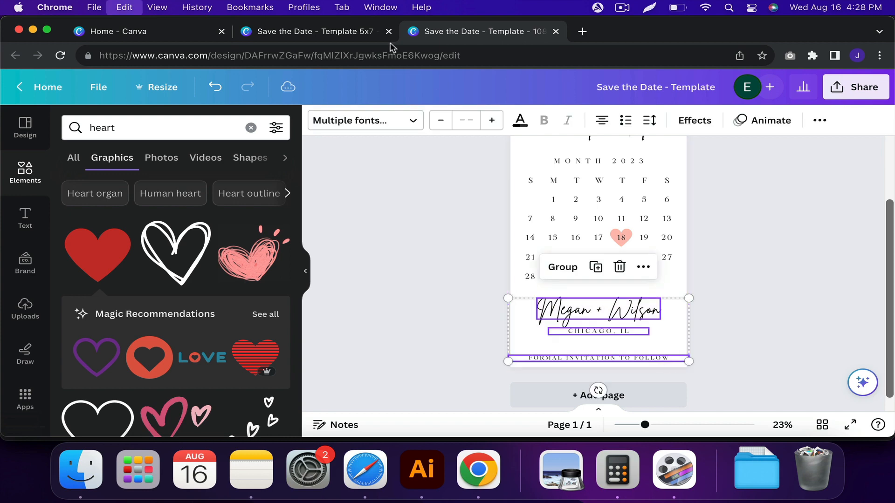
click(347, 32)
Scale down the selected heading, month title and calendar together and centre them on the 5x7 page.
scroll(603, 295, down, 2)
scroll(605, 299, up, 1)
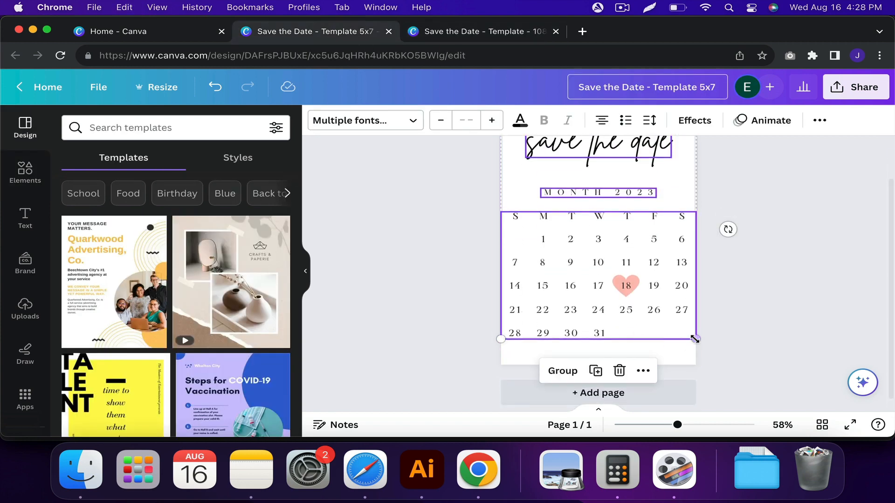
drag(696, 339, 658, 310)
scroll(657, 326, down, 1)
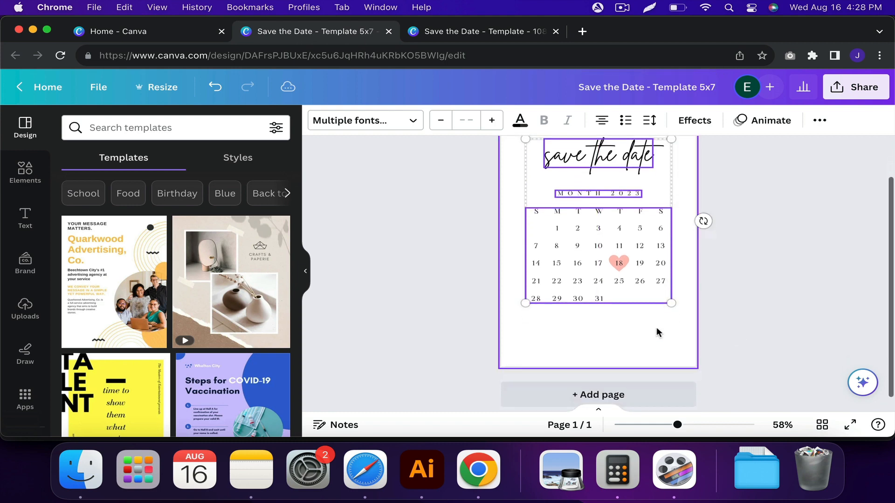
Paste the names, location and closing lines at the bottom of the page below the calendar and scale them down slightly.
click(660, 346)
key(super+v)
drag(643, 186, 639, 364)
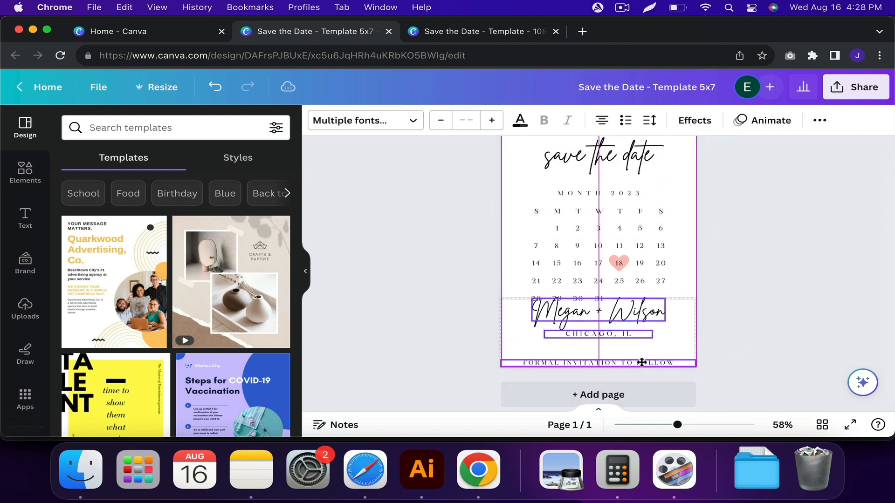
drag(695, 369, 680, 363)
click(743, 344)
scroll(700, 341, up, 2)
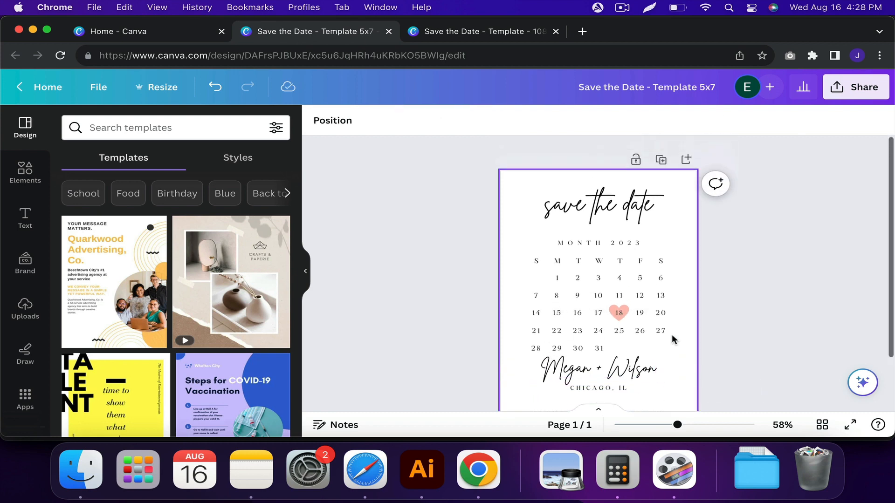
Set the font size of the "save the date" heading to 55 and of the "MONTH 2023" title to 14.
click(628, 209)
click(467, 120)
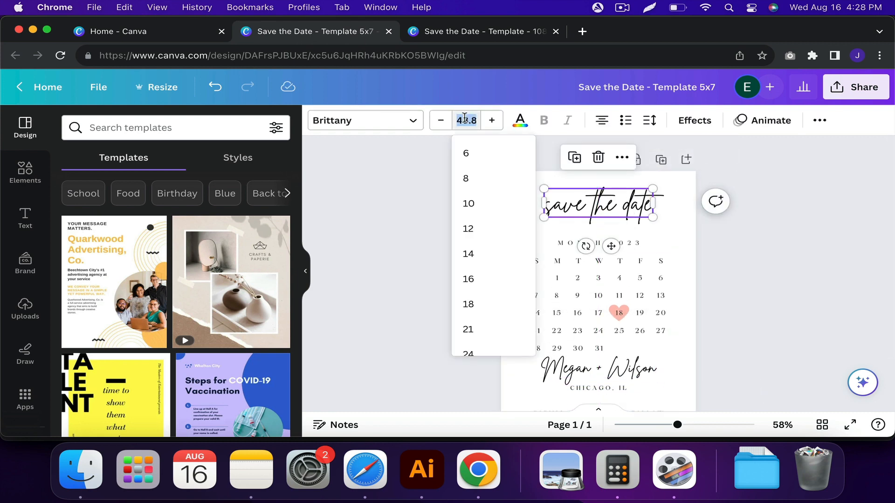
text(55)
key(Return)
click(578, 243)
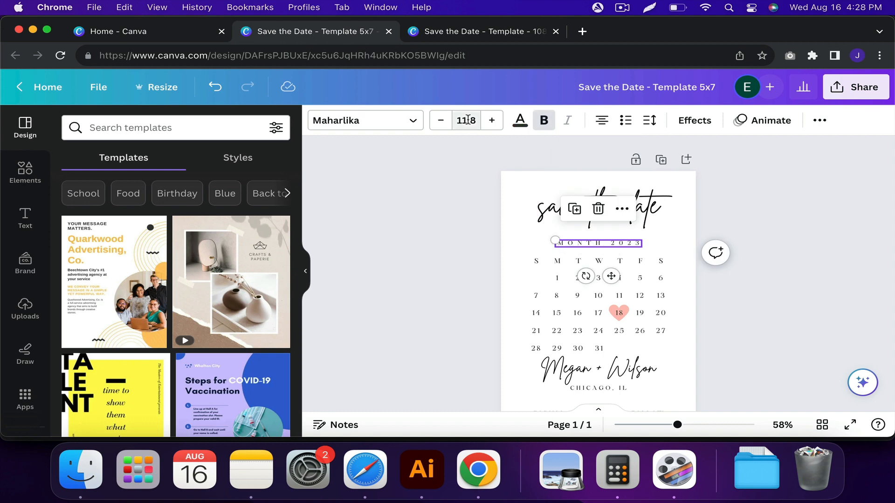
click(468, 120)
text(14)
key(Return)
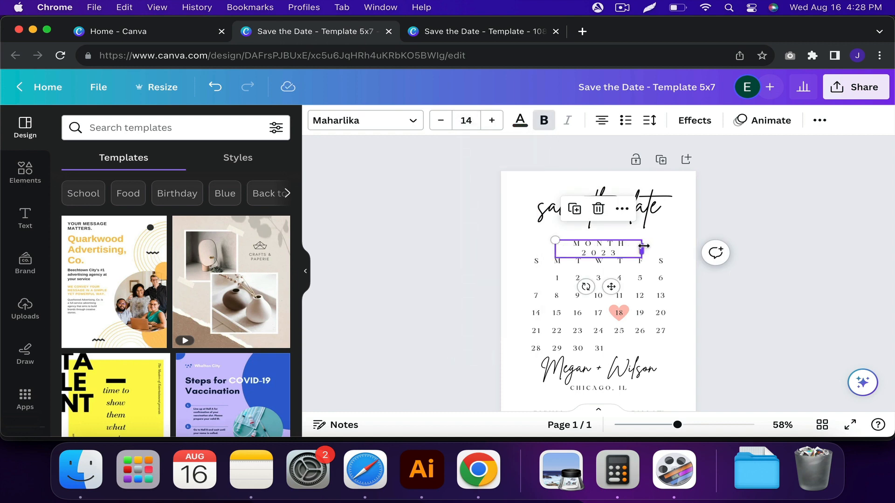
Widen the "MONTH 2023" text box so the title fits on one line and centre it horizontally on the page.
mouse_move(643, 246)
mouse_down()
mouse_move(678, 244)
mouse_move(647, 243)
mouse_up()
key(super+z)
key(super+z)
key(super+shift+z)
scroll(646, 244, up, 3)
click(819, 120)
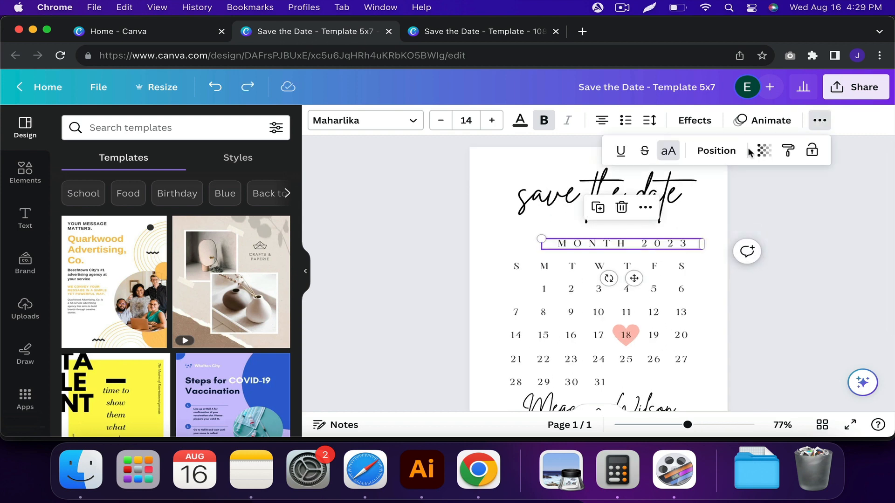
click(727, 150)
click(225, 261)
click(460, 276)
scroll(461, 276, down, 2)
click(483, 270)
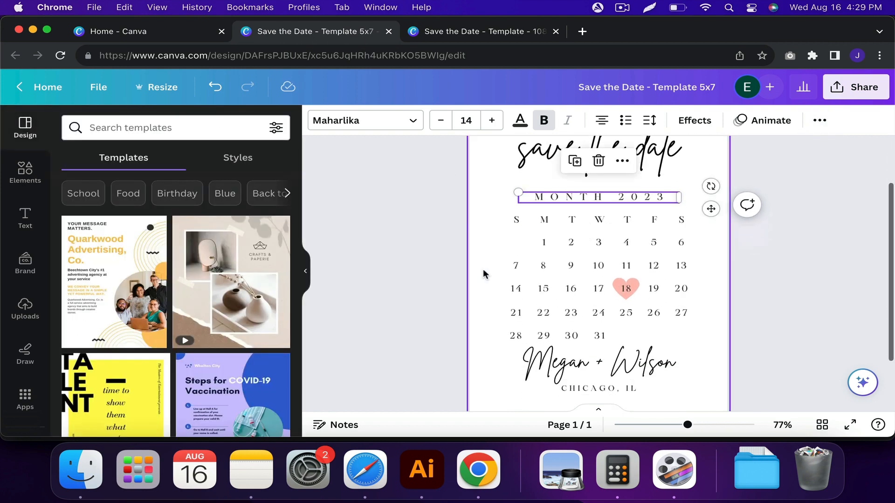
Set the font size of the "MONTH 2023" title to 12.5.
scroll(488, 264, down, 3)
scroll(488, 270, up, 3)
click(601, 206)
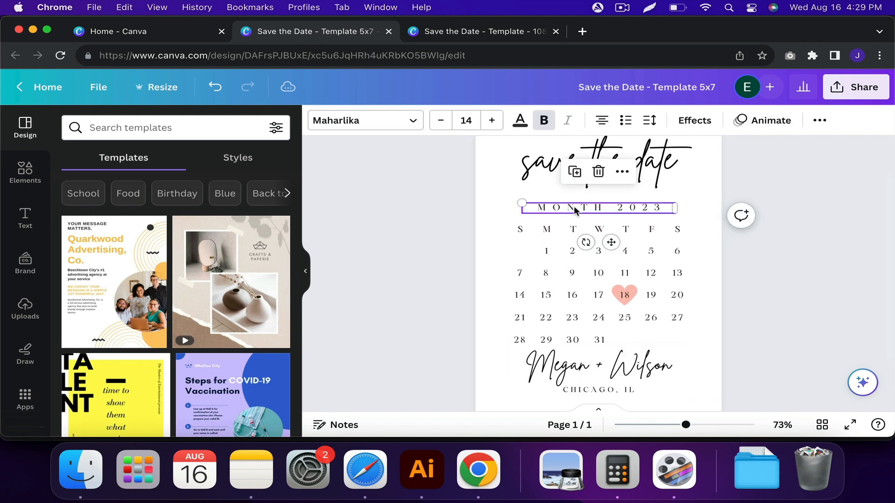
click(461, 118)
text(12.5)
Move the calendar group slightly up toward the month title, keeping it horizontally centred on the page.
click(590, 289)
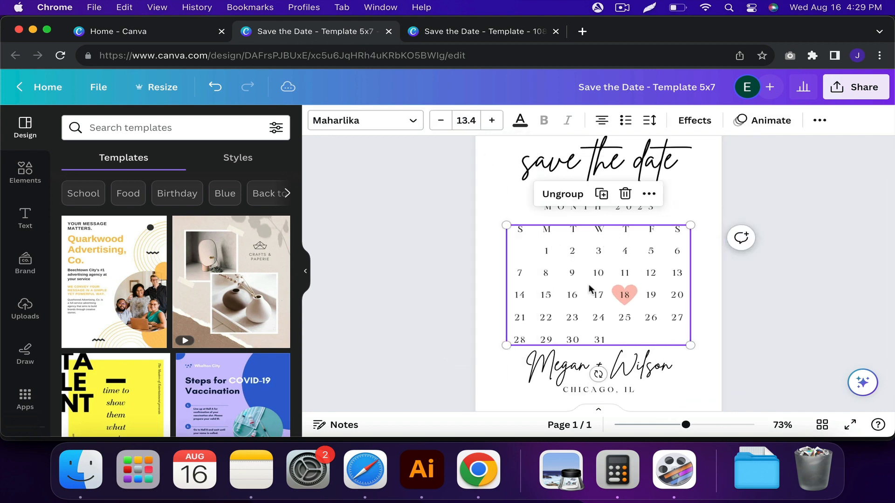
drag(590, 284, 589, 280)
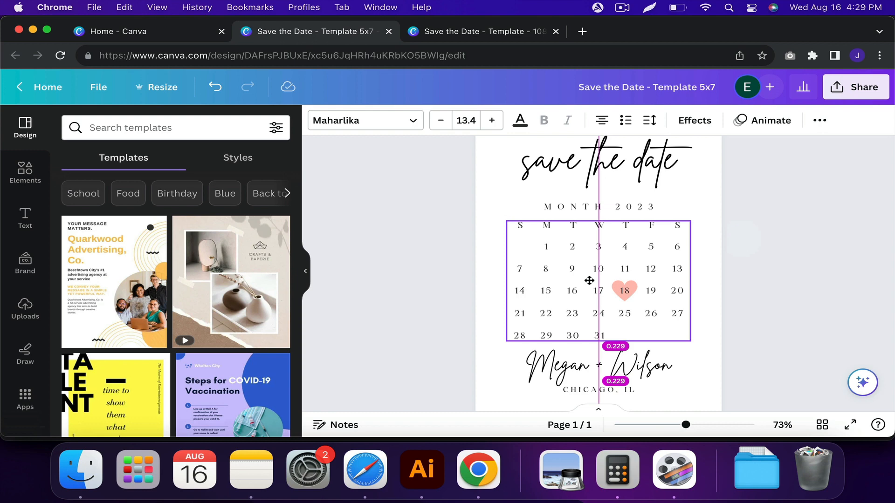
scroll(536, 299, down, 2)
scroll(535, 300, down, 1)
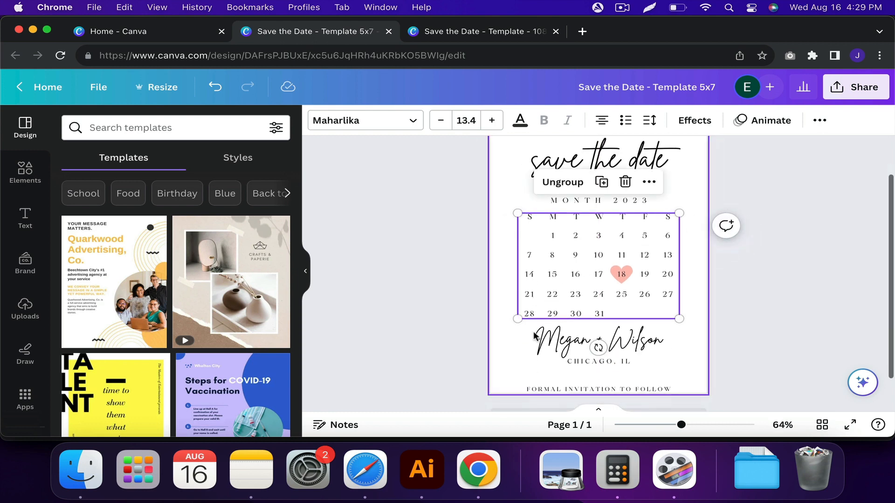
Set the font size of the couple's names to 37.
scroll(530, 348, up, 1)
drag(540, 345, 540, 345)
click(468, 121)
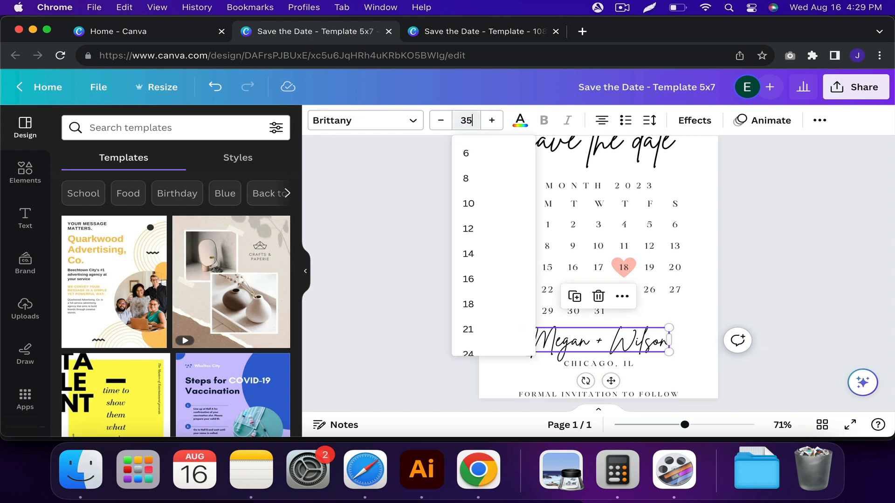
text(35)
key(Return)
click(470, 120)
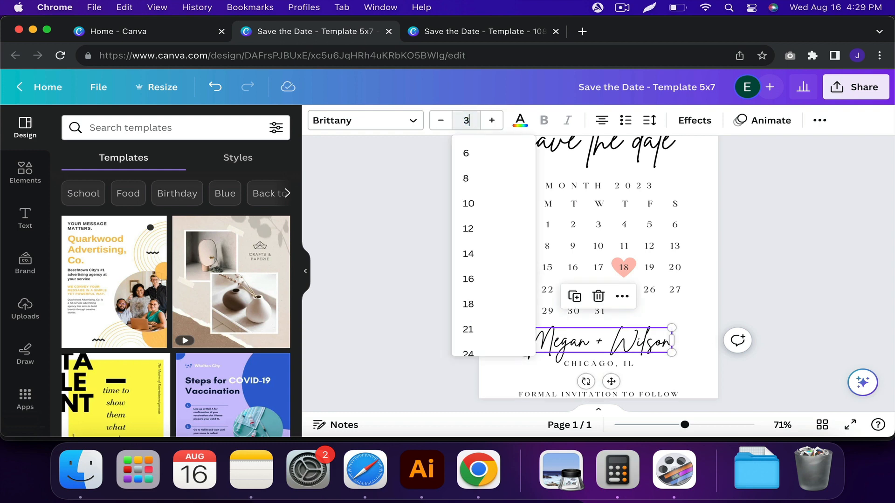
key(Return)
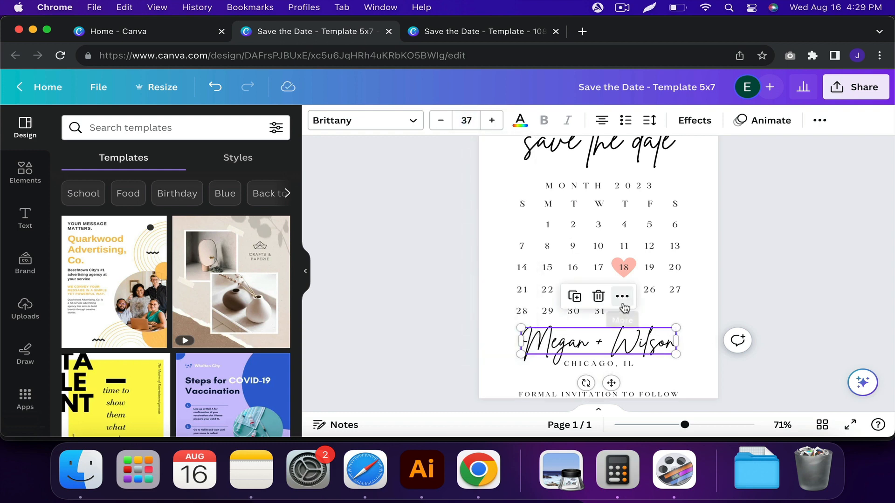
Set the font size of the "CHICAGO, IL" line to 12.5, matching the month title.
click(620, 364)
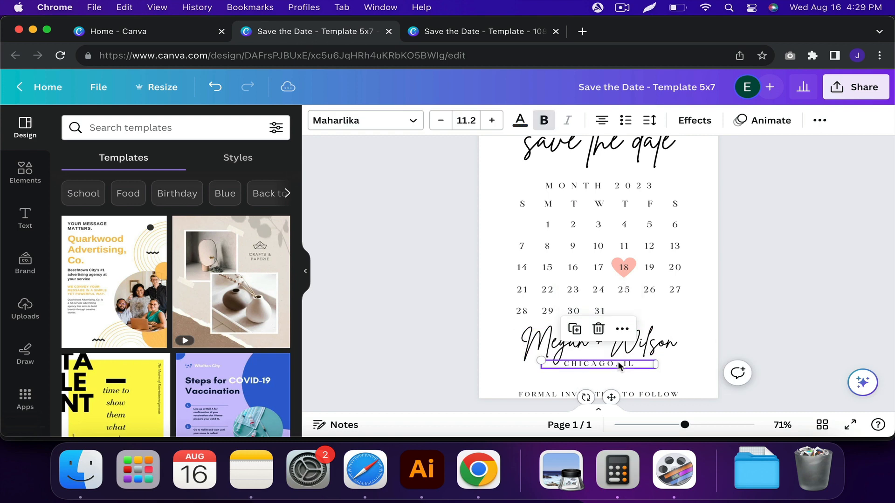
click(561, 186)
click(590, 366)
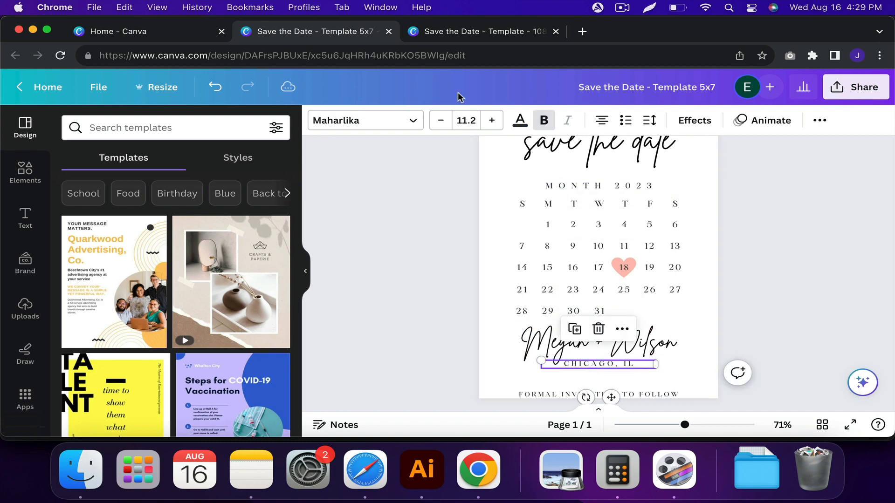
click(465, 119)
text(12.5)
key(Return)
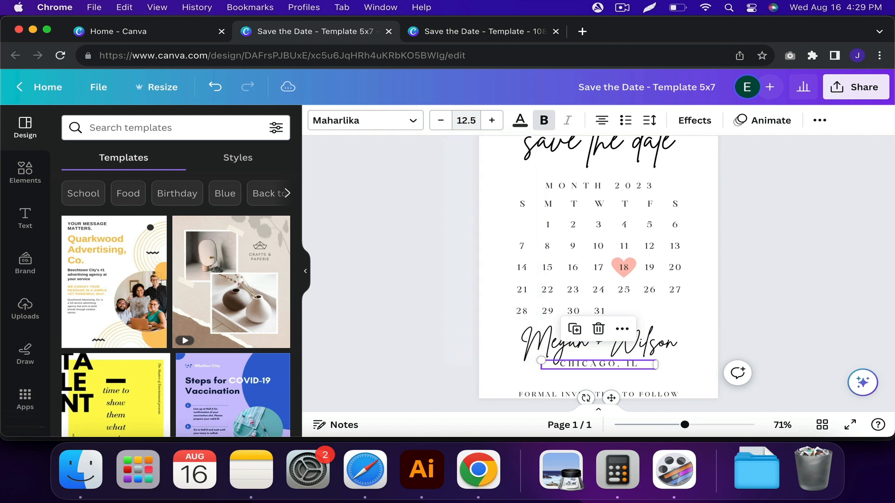
Move the "CHICAGO, IL" line slightly down from the couple's names, keeping it centred.
scroll(626, 299, down, 2)
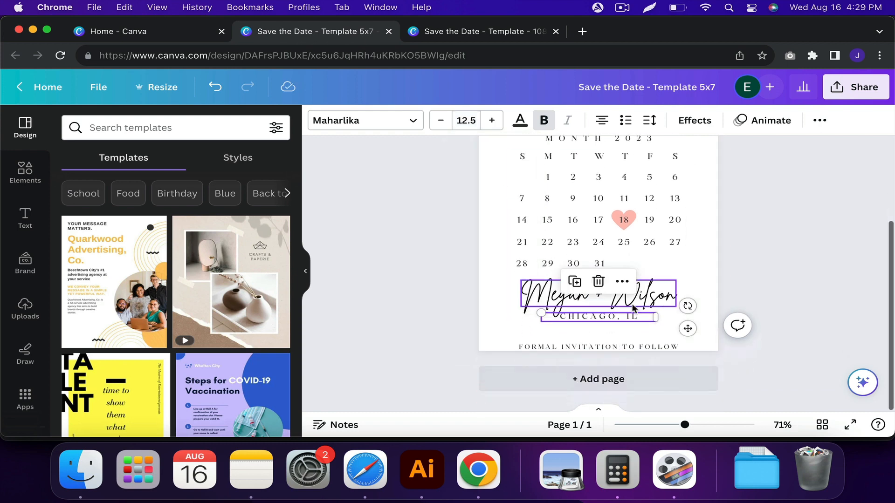
scroll(626, 302, up, 4)
drag(620, 327, 621, 330)
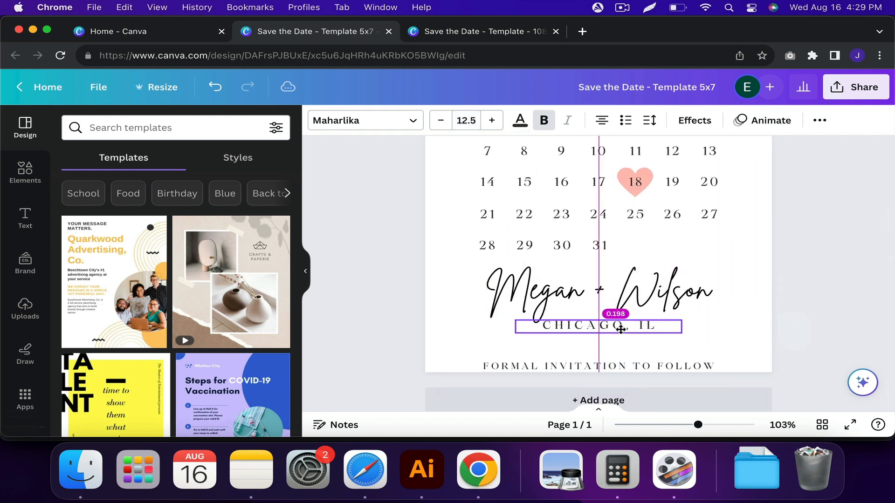
Check the centre alignment of the couple's names and the "CHICAGO, IL" line in the position settings.
drag(713, 352, 671, 303)
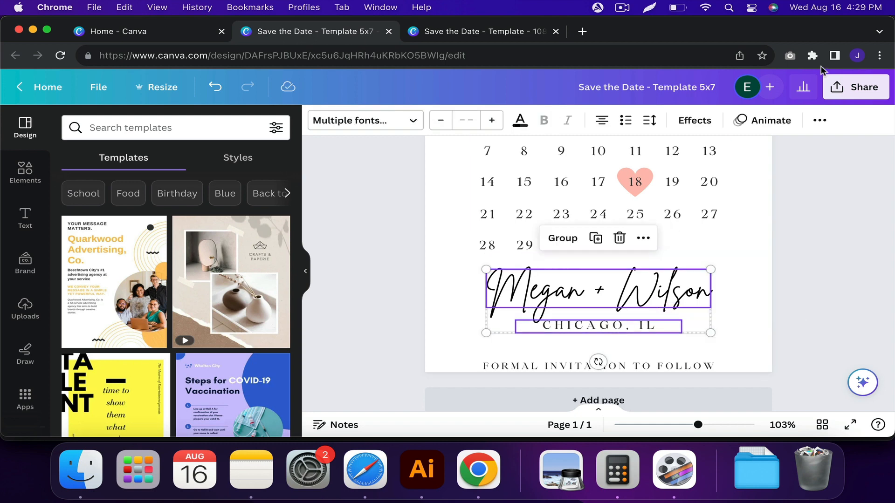
click(820, 121)
click(725, 148)
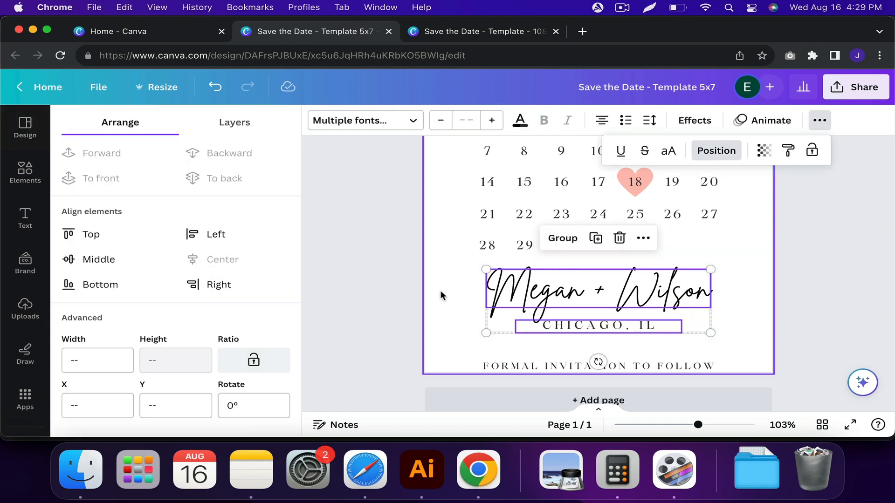
click(440, 305)
click(529, 306)
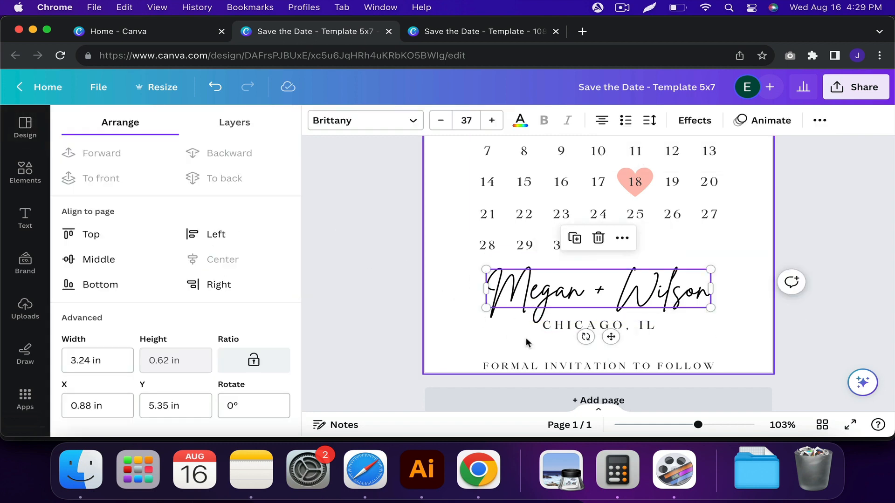
click(555, 325)
Move the "FORMAL INVITATION TO FOLLOW" line up from the page's bottom edge to a Y position of about 6.69 in.
click(524, 368)
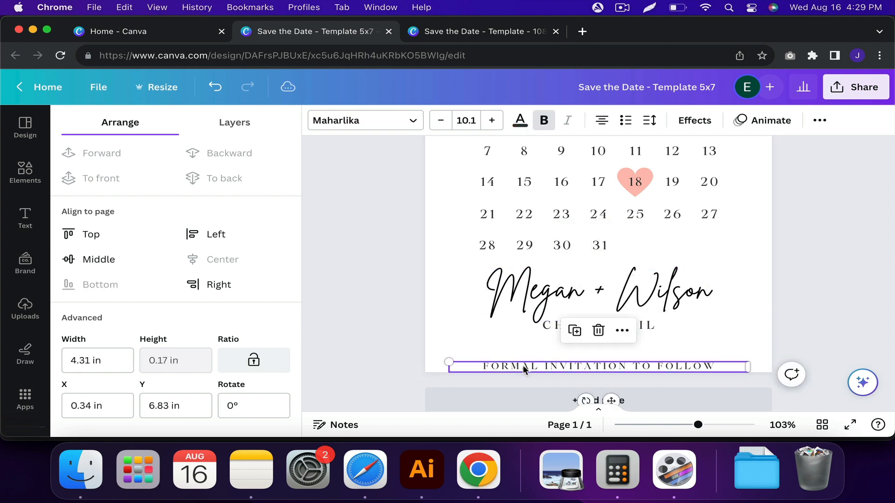
scroll(524, 369, up, 3)
drag(540, 371, 541, 364)
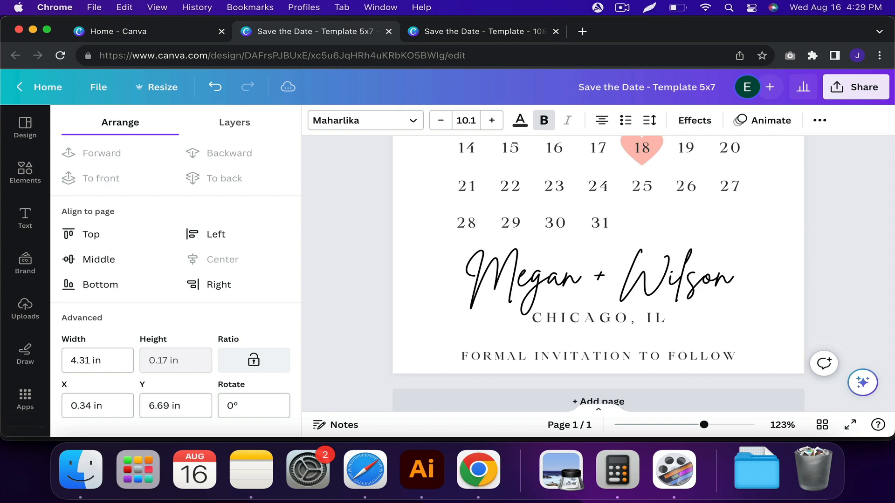
click(494, 321)
Lower the "CHICAGO, IL" line slightly, and shift it down together with the couple's names to even out the spacing.
scroll(493, 321, down, 5)
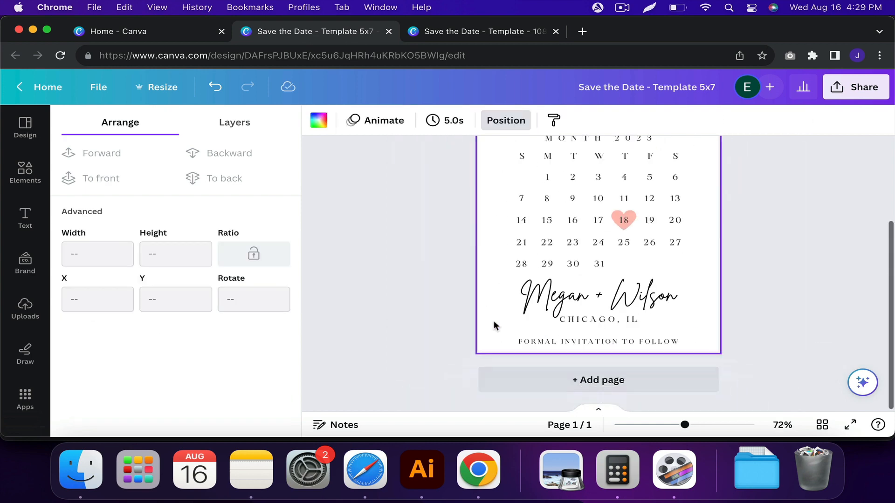
click(591, 319)
drag(591, 319, 591, 322)
click(495, 284)
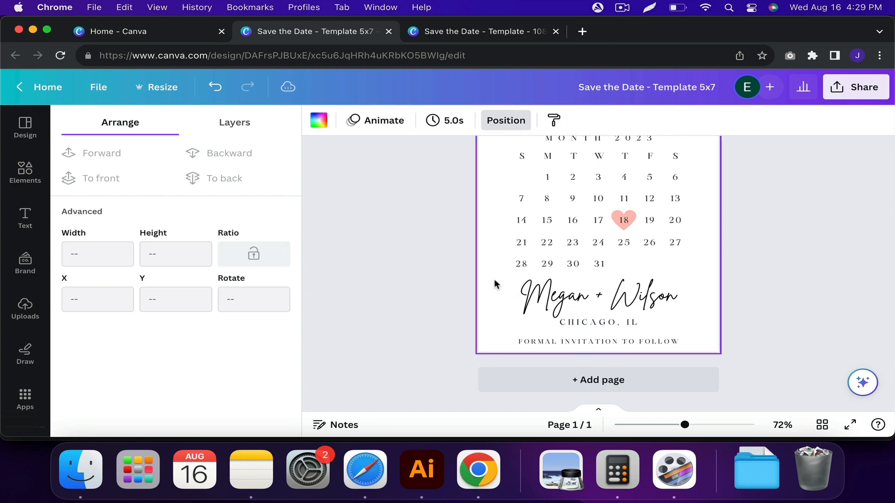
drag(501, 276, 602, 329)
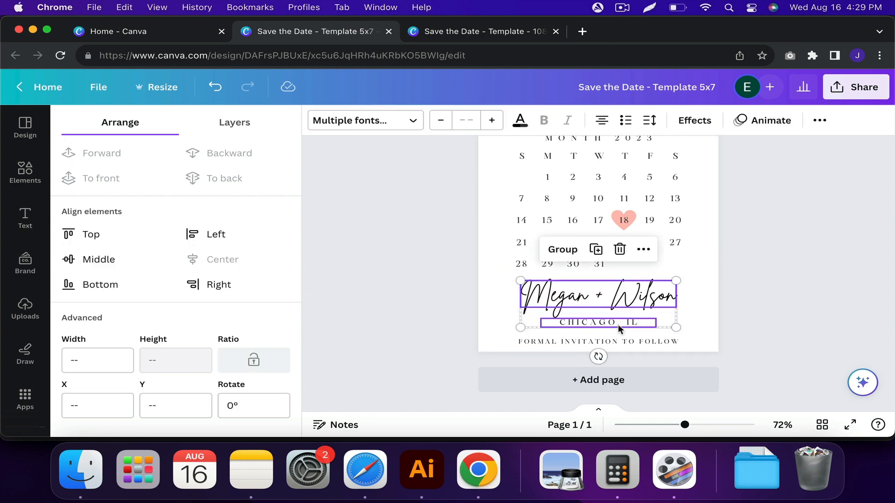
click(704, 260)
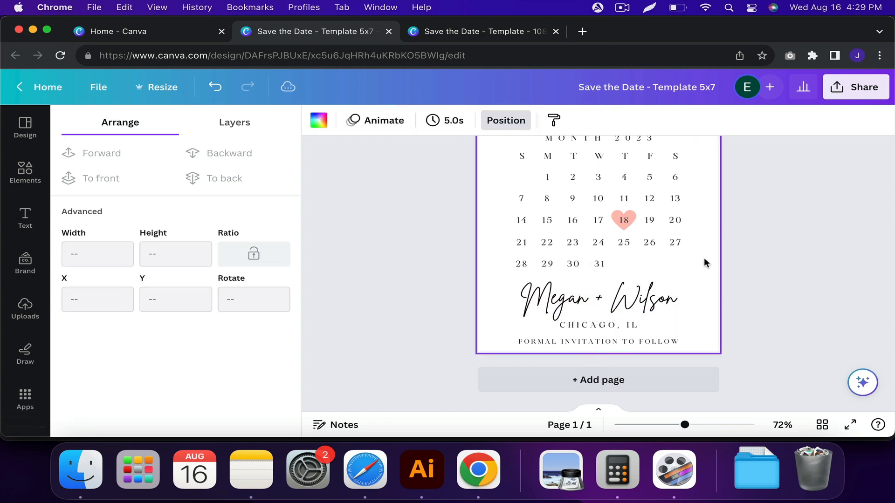
Review the whole 5x7 layout and compare it with the original save-the-date template.
scroll(704, 259, up, 2)
scroll(704, 258, up, 2)
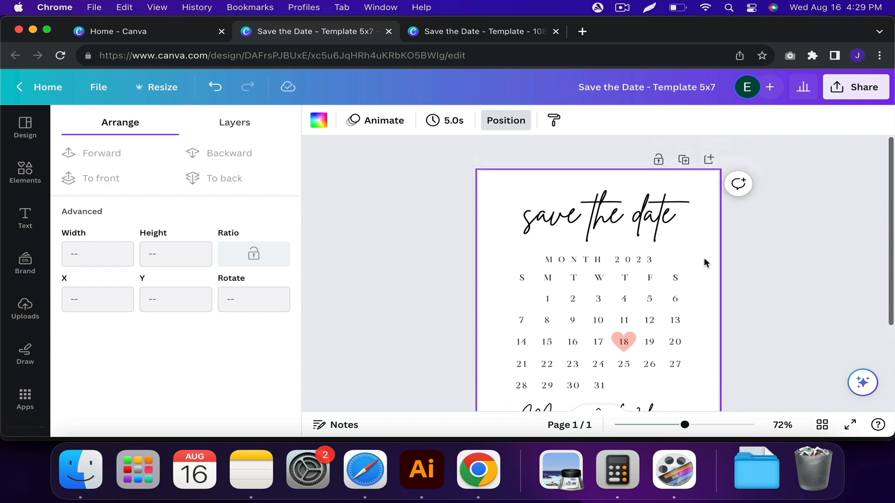
scroll(704, 257, down, 3)
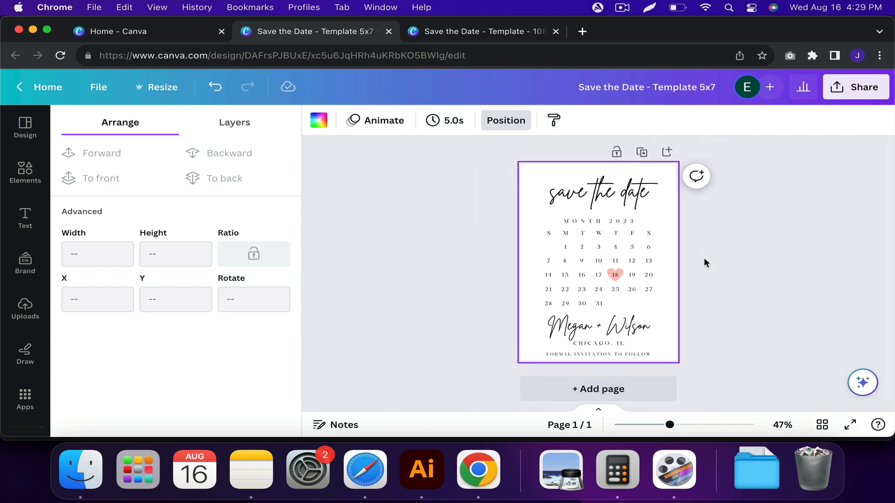
scroll(704, 263, up, 1)
click(744, 263)
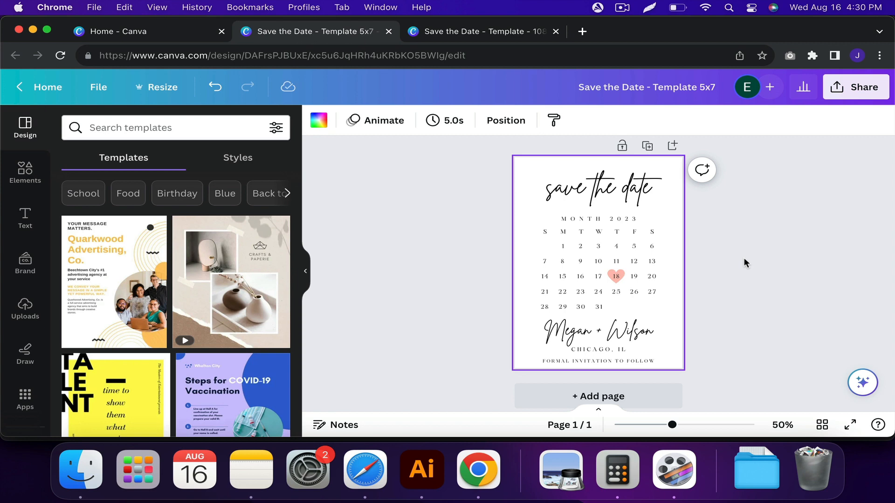
click(745, 259)
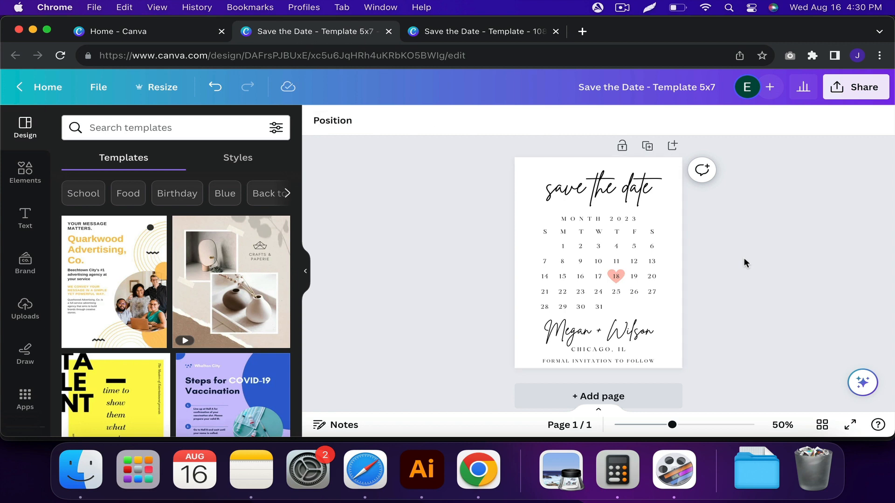
click(471, 33)
click(706, 215)
scroll(706, 214, up, 2)
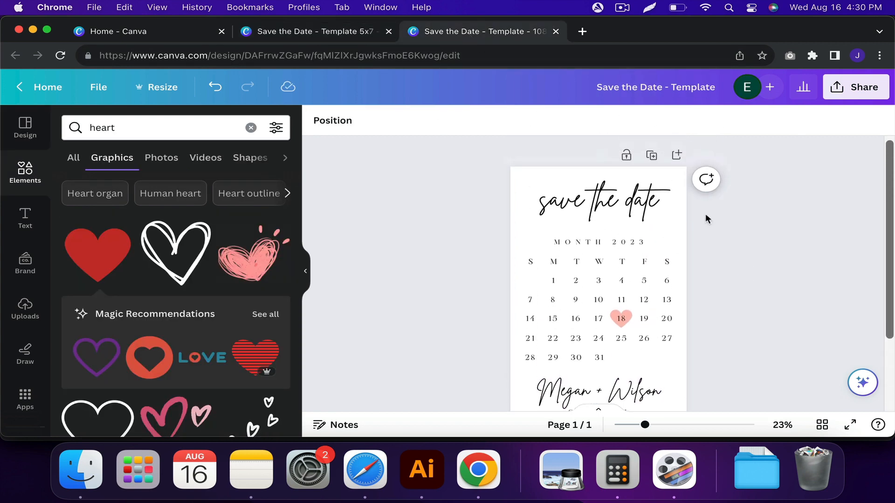
scroll(706, 214, down, 3)
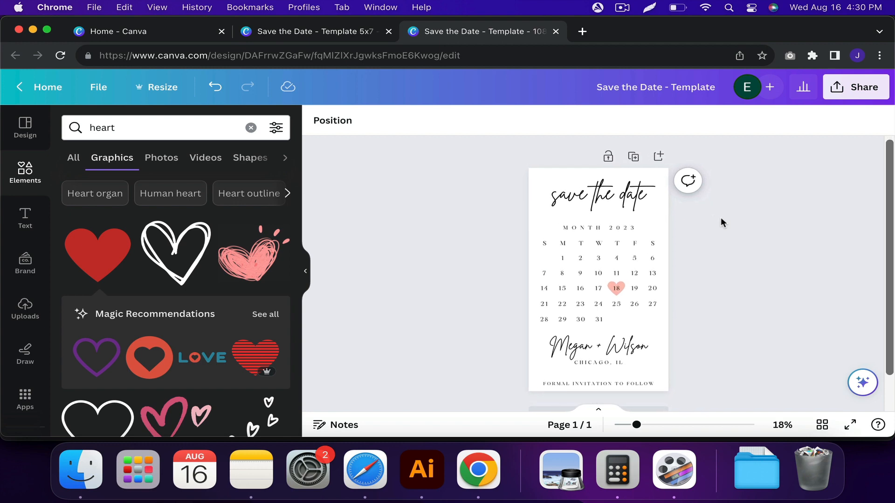